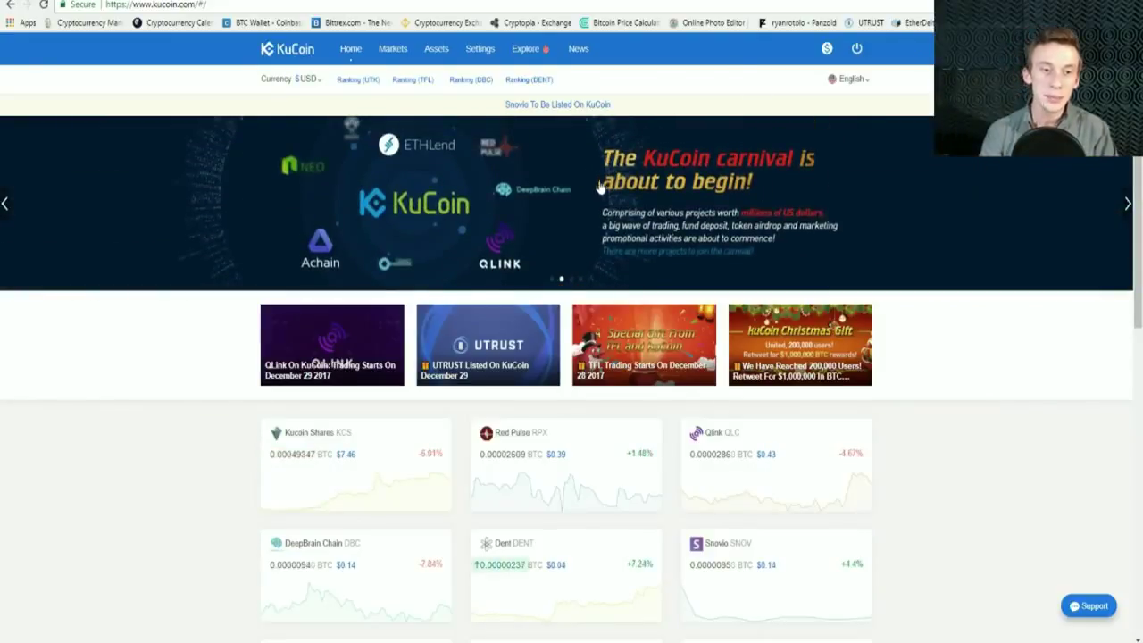
left_click(3, 208)
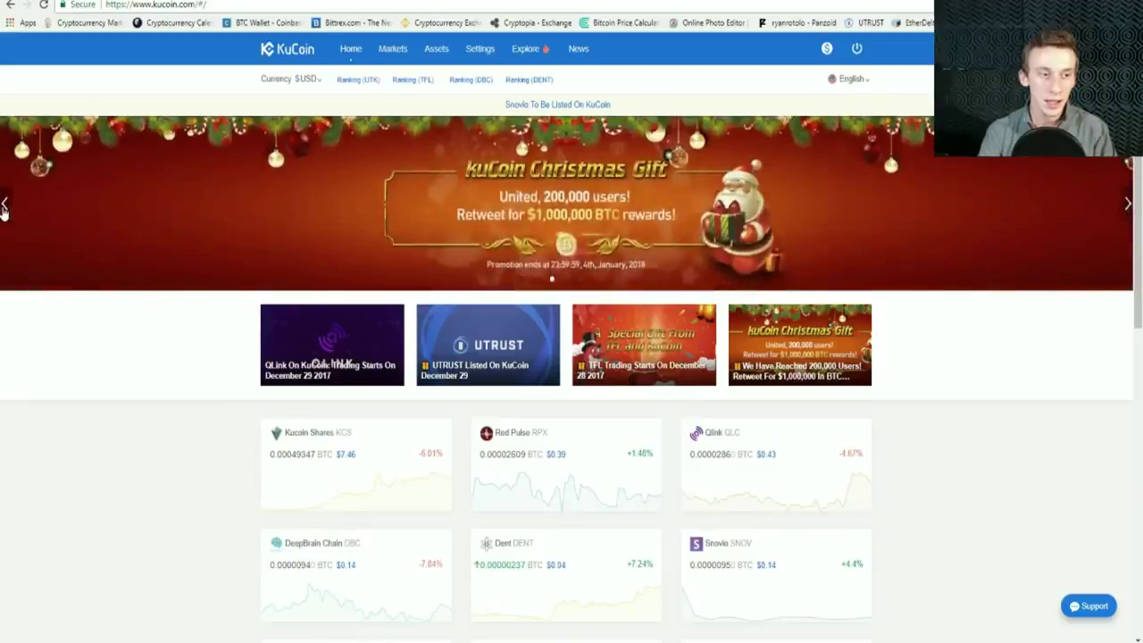
left_click(3, 208)
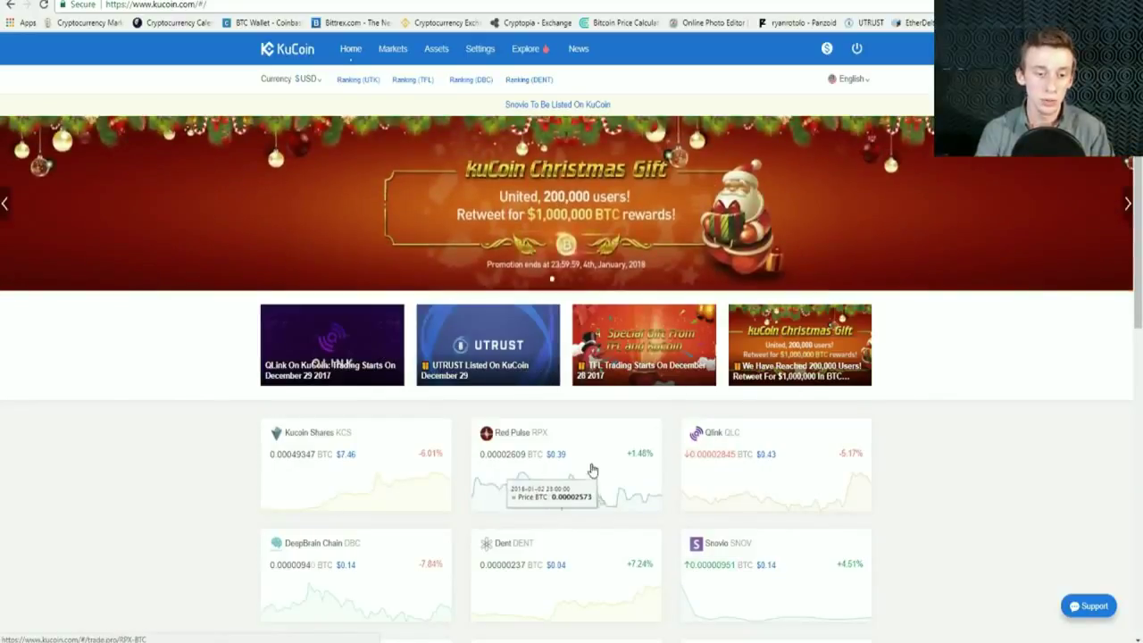
scroll(569, 470, "down", 2)
scroll(494, 456, "down", 3)
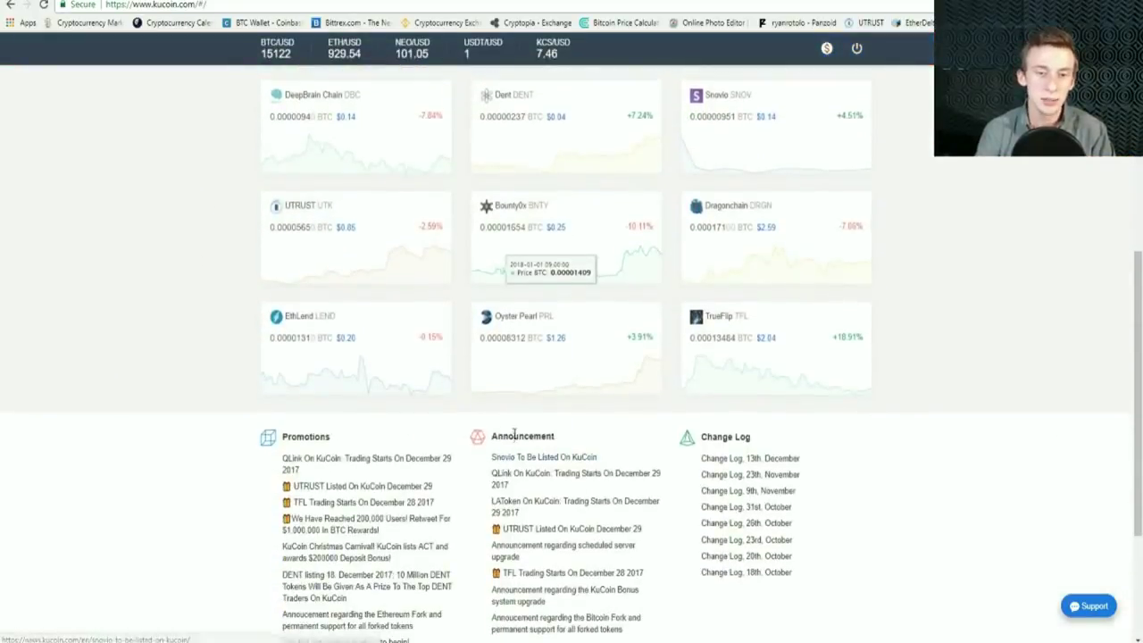
scroll(515, 442, "up", 2)
scroll(576, 396, "up", 4)
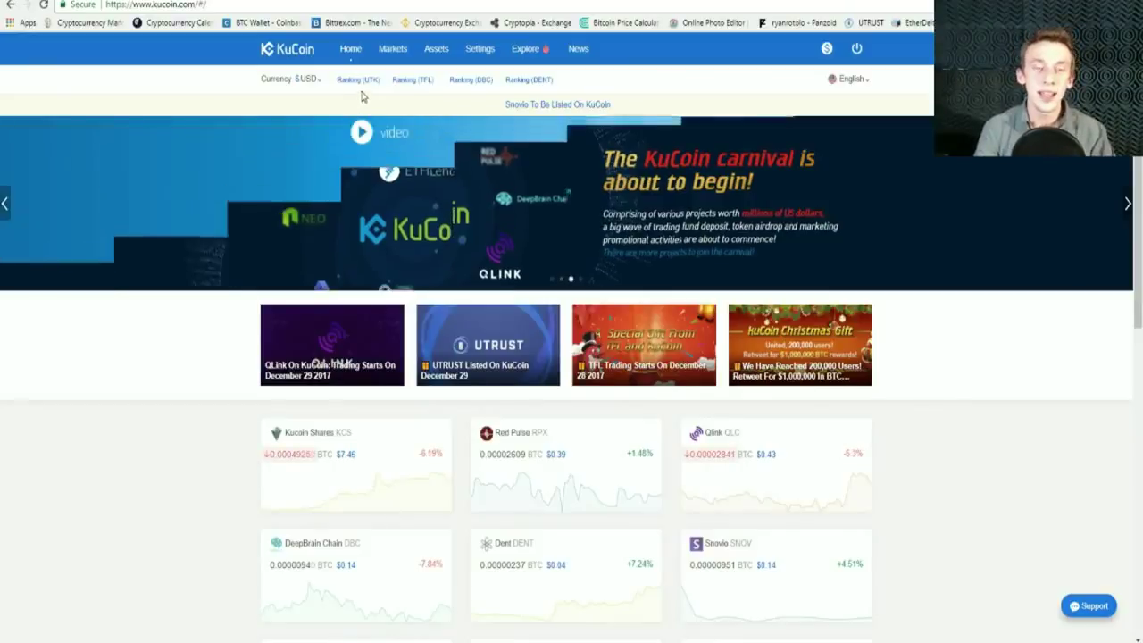
Step: Open the Assets dashboard's Deposit page and browse its coin list, then close it
left_click(432, 52)
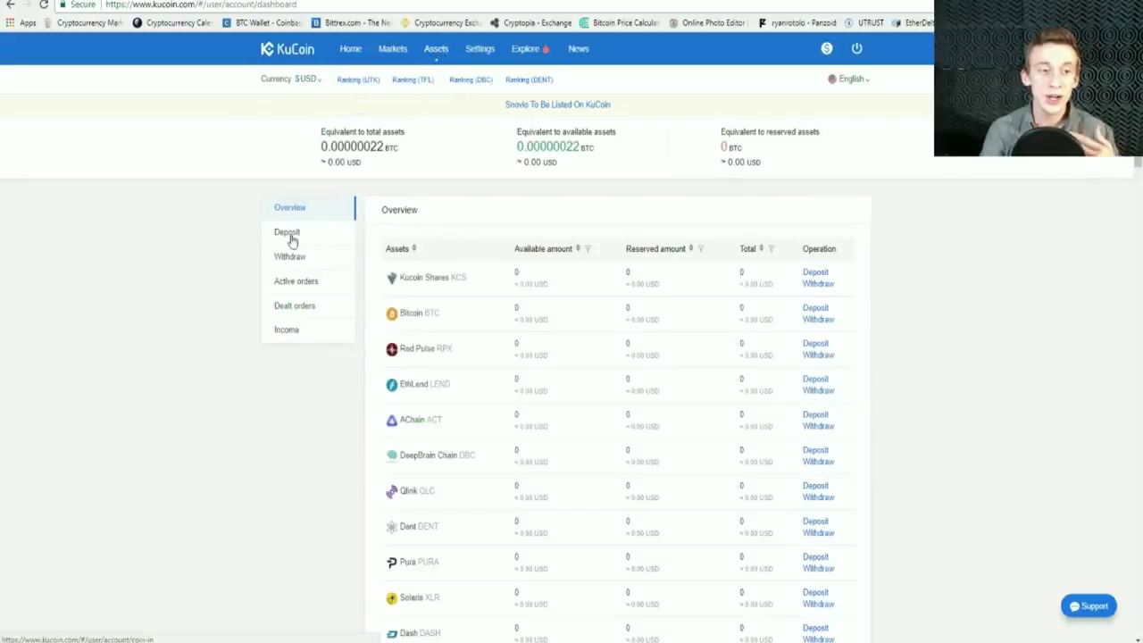
left_click(287, 231)
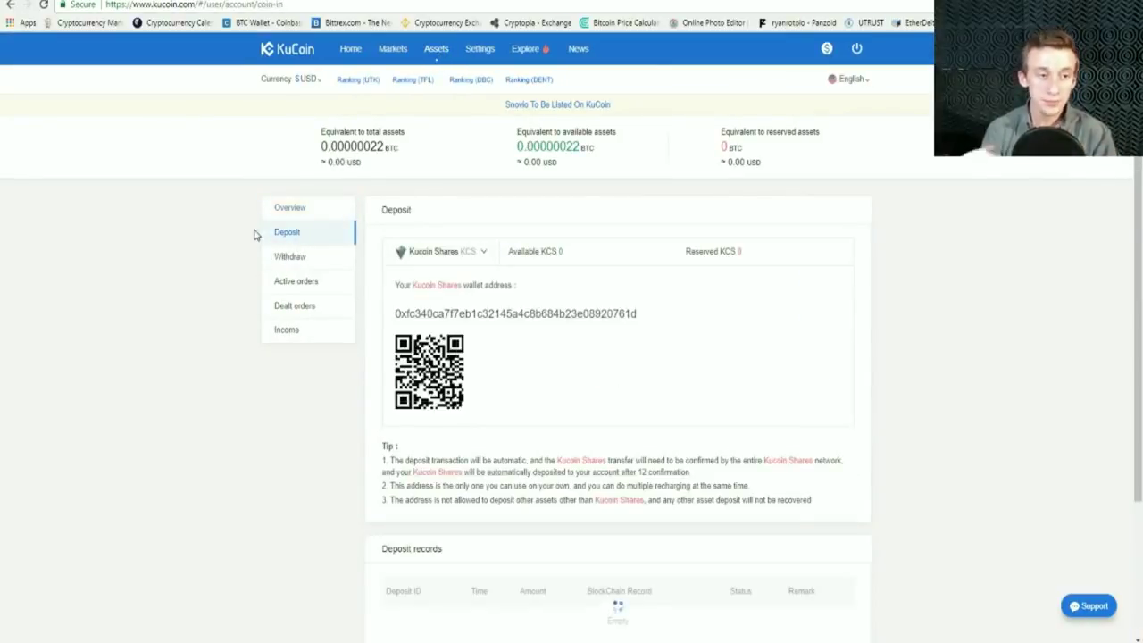
left_click(476, 253)
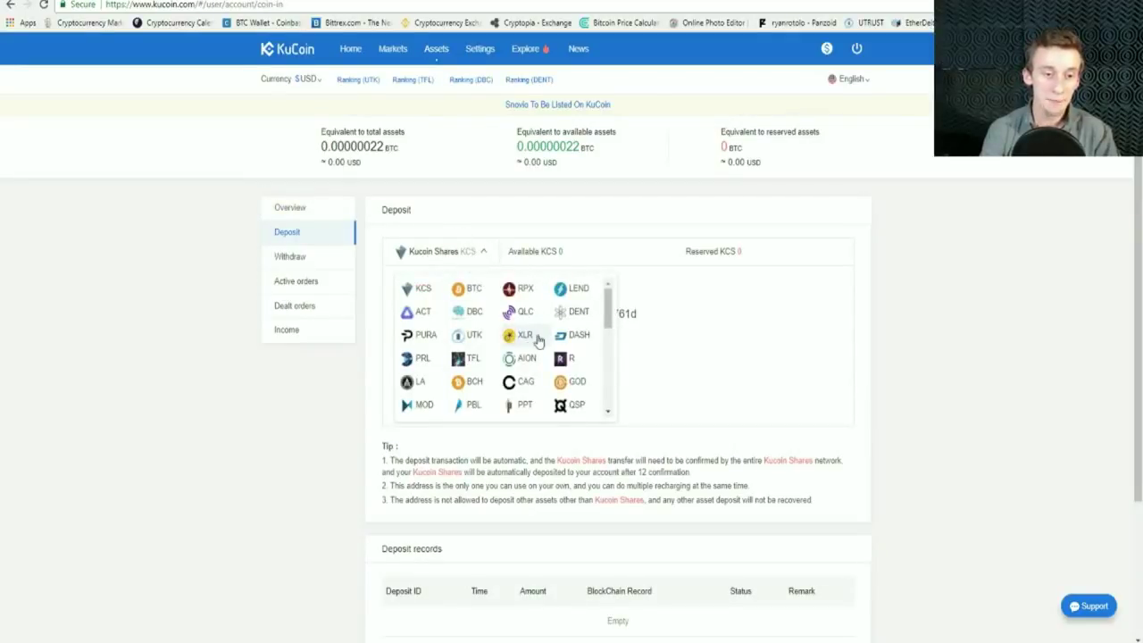
scroll(541, 331, "down", 5)
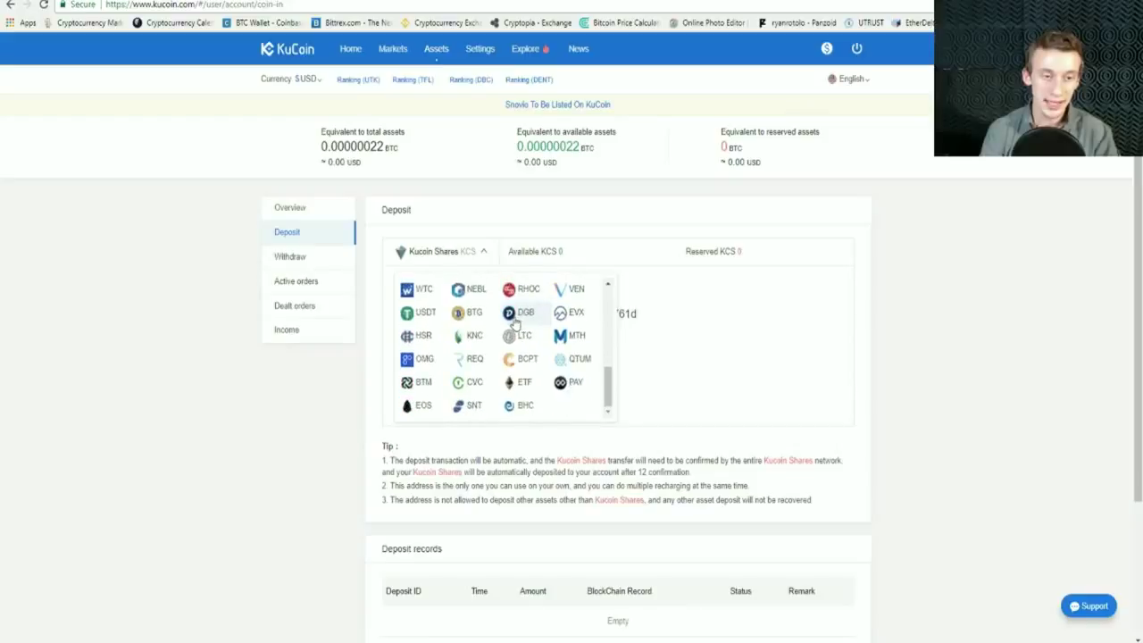
left_click(324, 230)
Step: Return to the assets Overview and scroll to the Litecoin (0.00000028 LTC) and UTRUST (0.0038157 UTK) rows
left_click(332, 218)
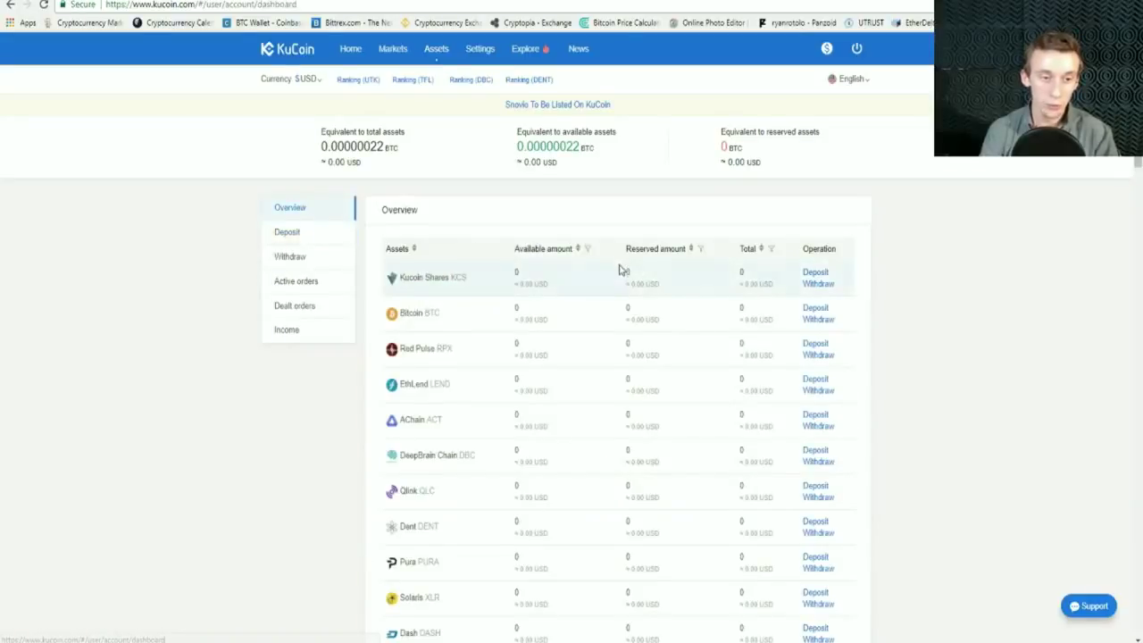
scroll(622, 266, "down", 3)
scroll(622, 266, "down", 15)
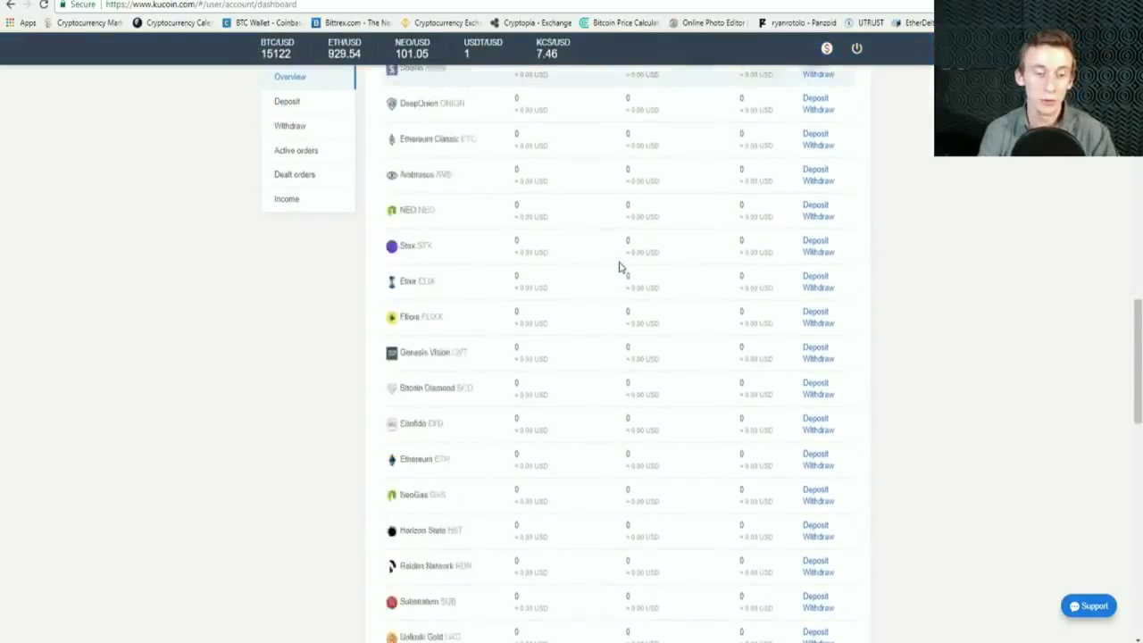
scroll(497, 311, "down", 10)
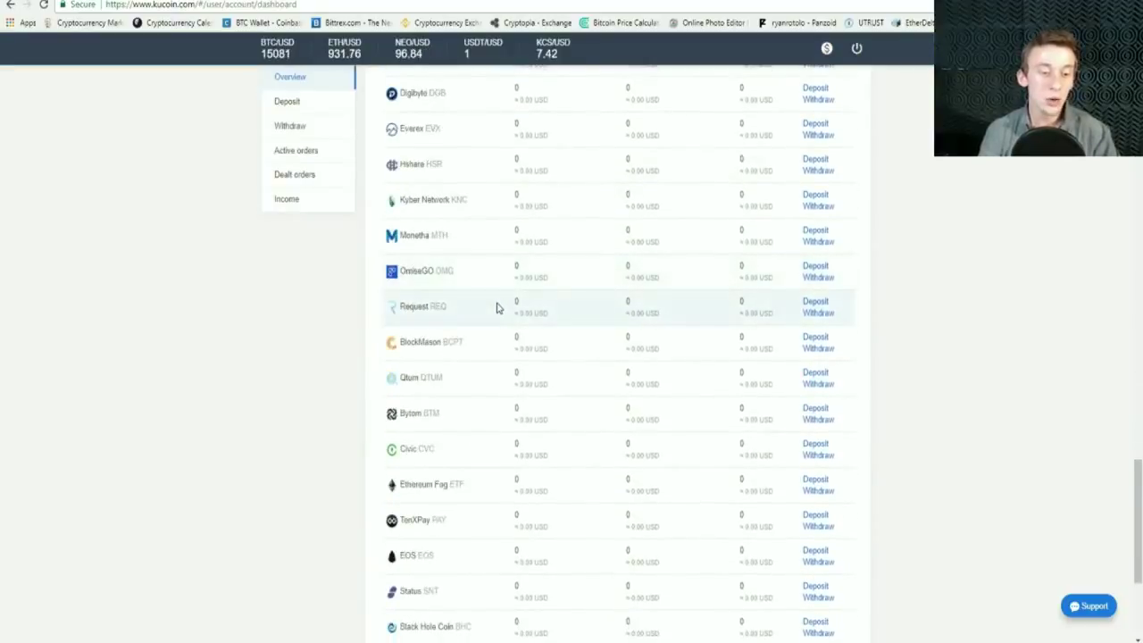
scroll(497, 308, "up", 5)
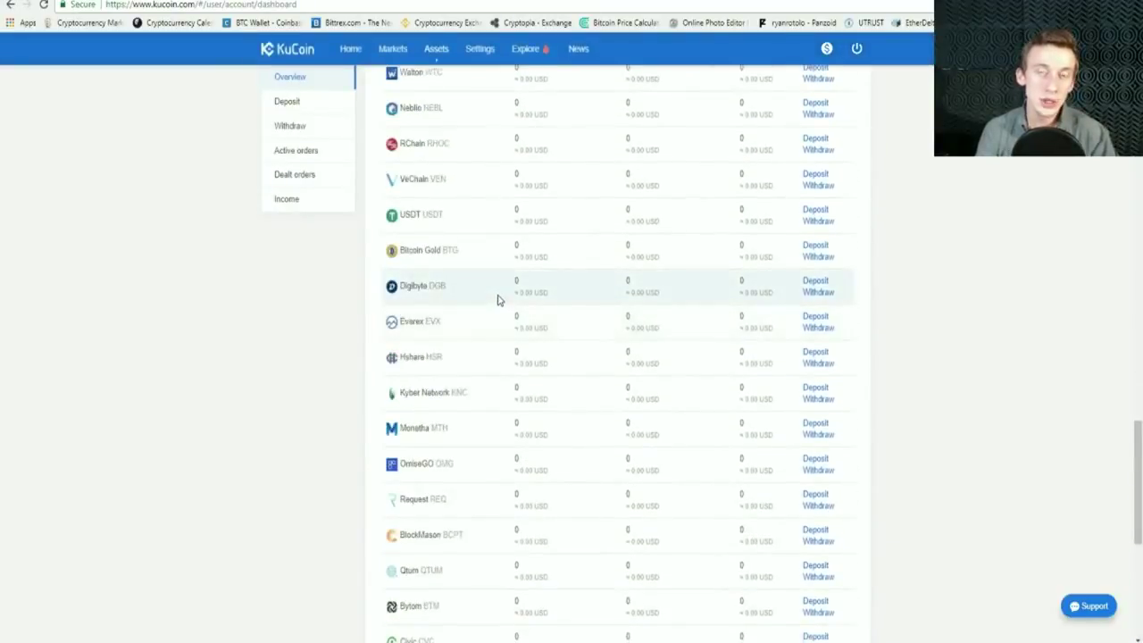
scroll(497, 300, "up", 5)
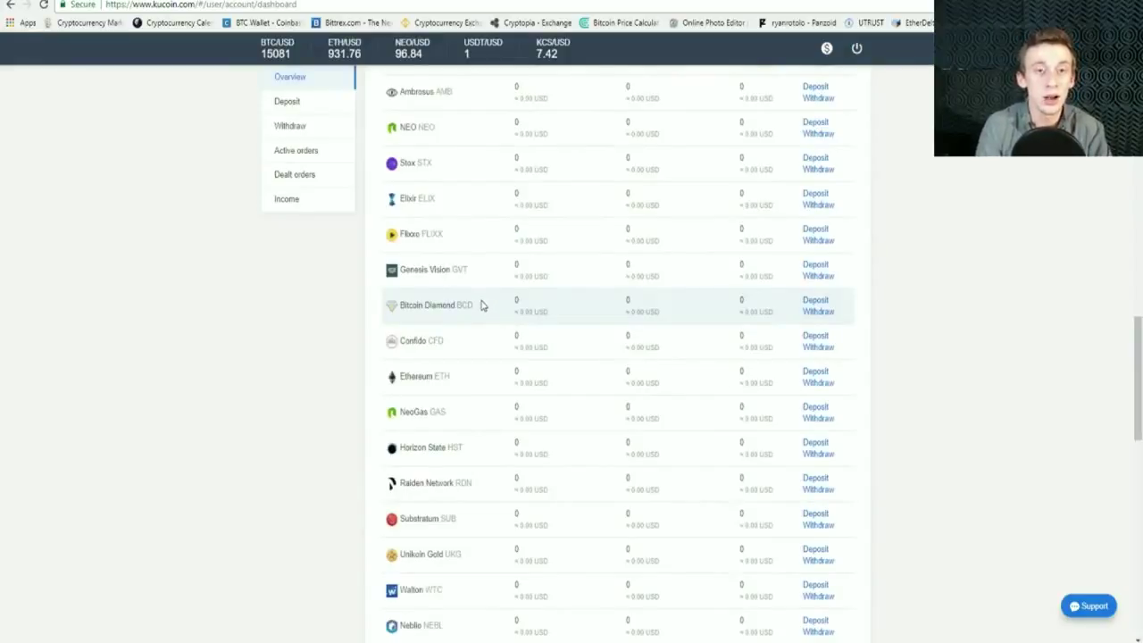
scroll(480, 303, "up", 1)
scroll(480, 300, "up", 4)
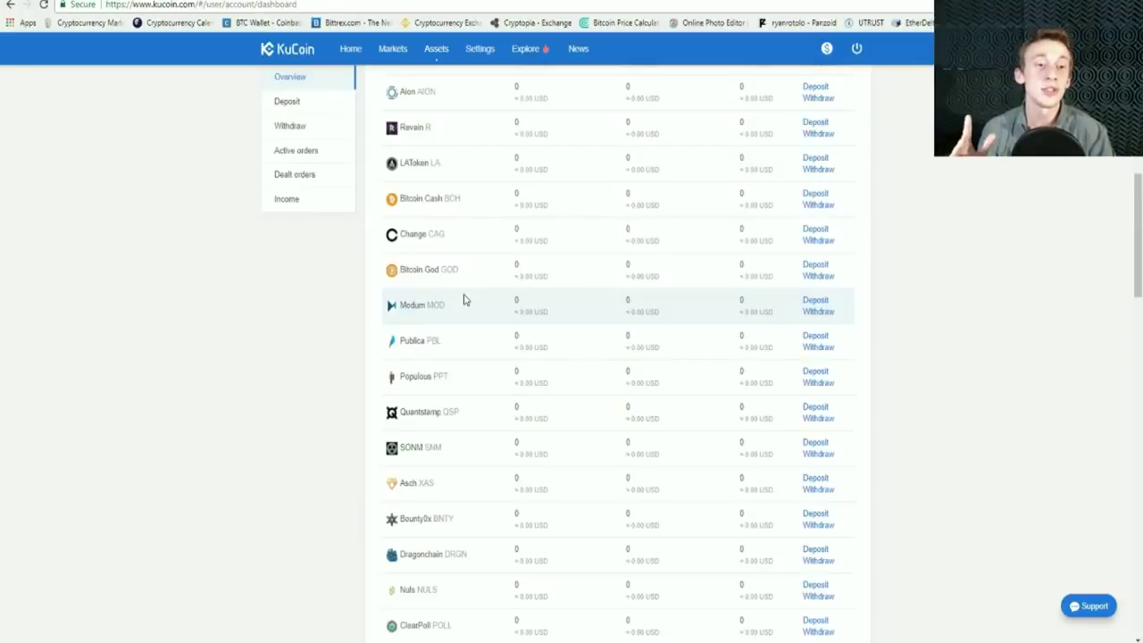
scroll(420, 113, "down", 10)
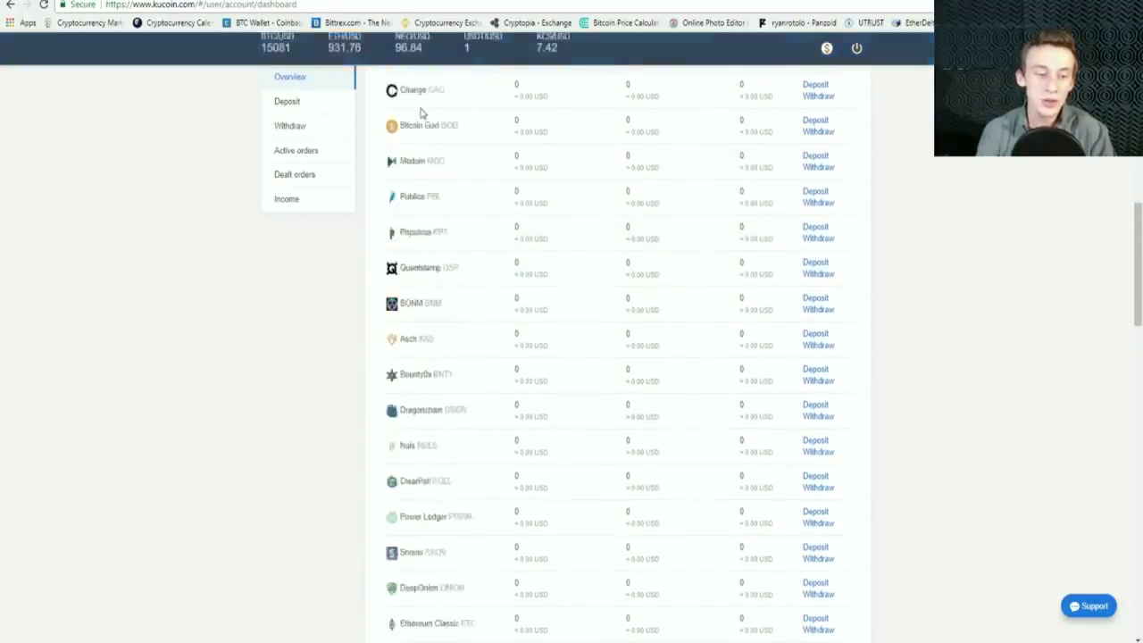
scroll(457, 218, "down", 8)
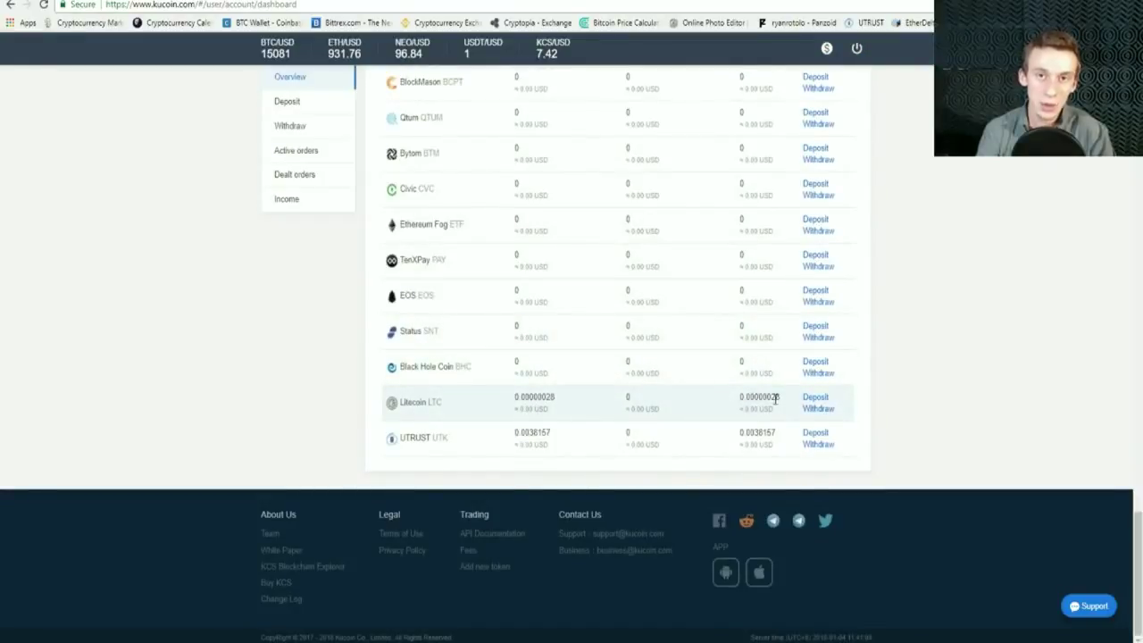
Step: Open the Litecoin deposit page and copy its wallet address
left_click(818, 398)
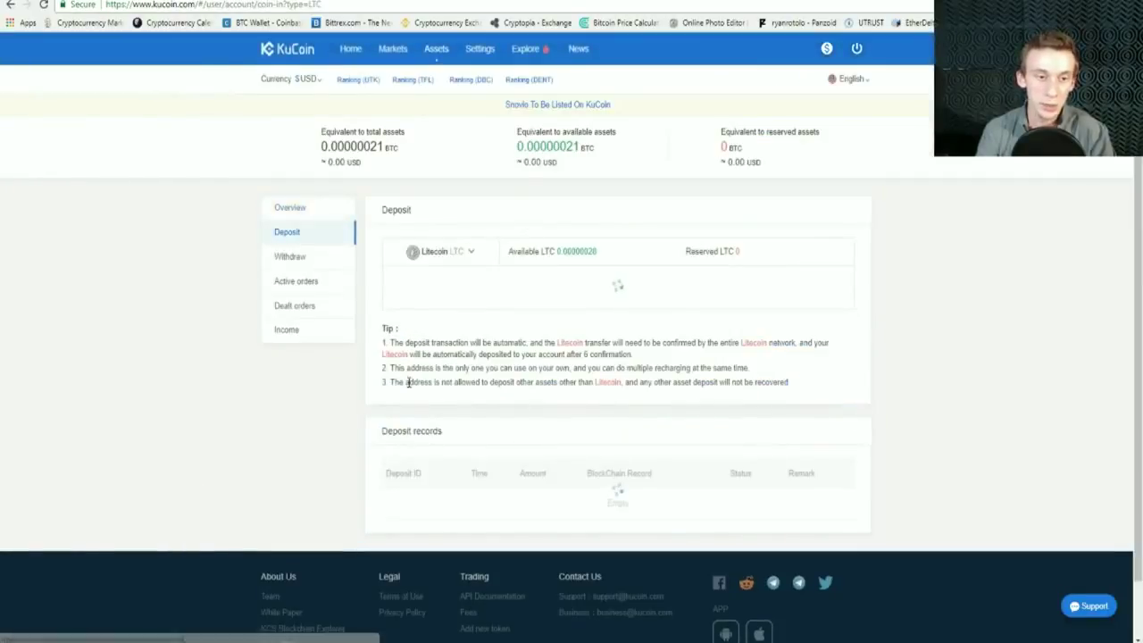
left_click_drag(396, 314, 617, 329)
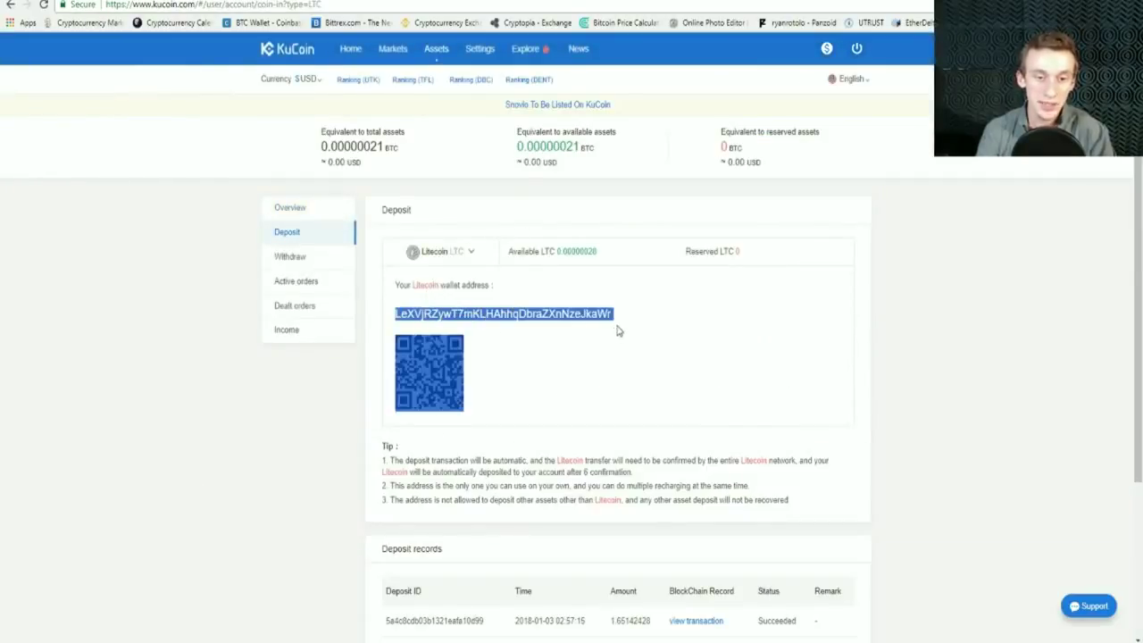
right_click(611, 325)
left_click(622, 325)
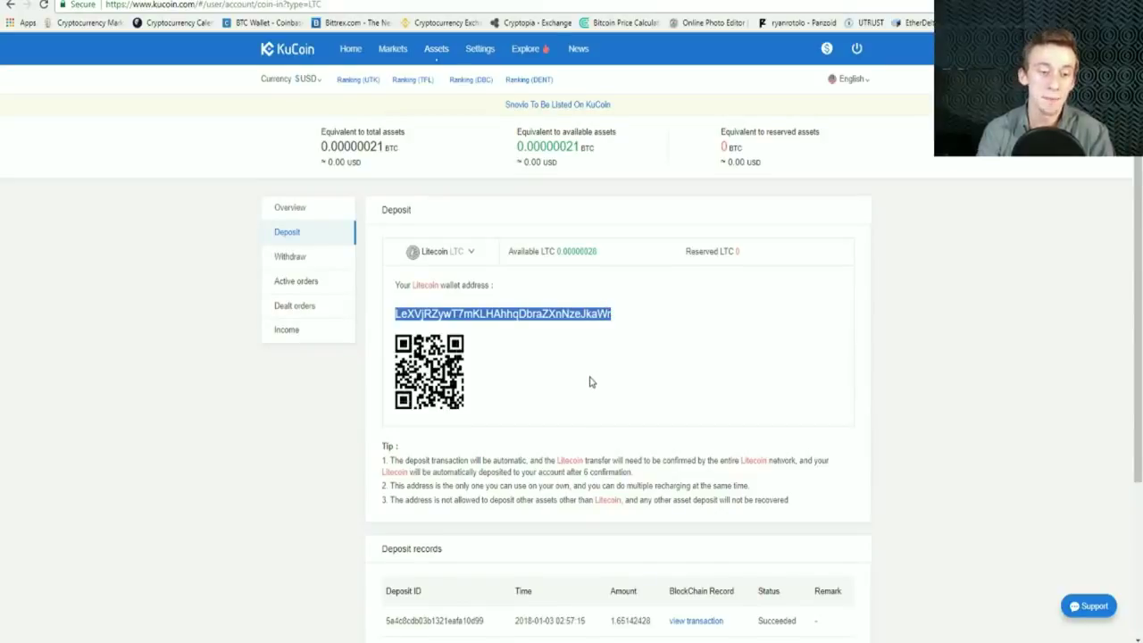
Step: Check the deposit coin list, keeping Litecoin, then go to the BTC Markets listing
scroll(589, 380, "down", 3)
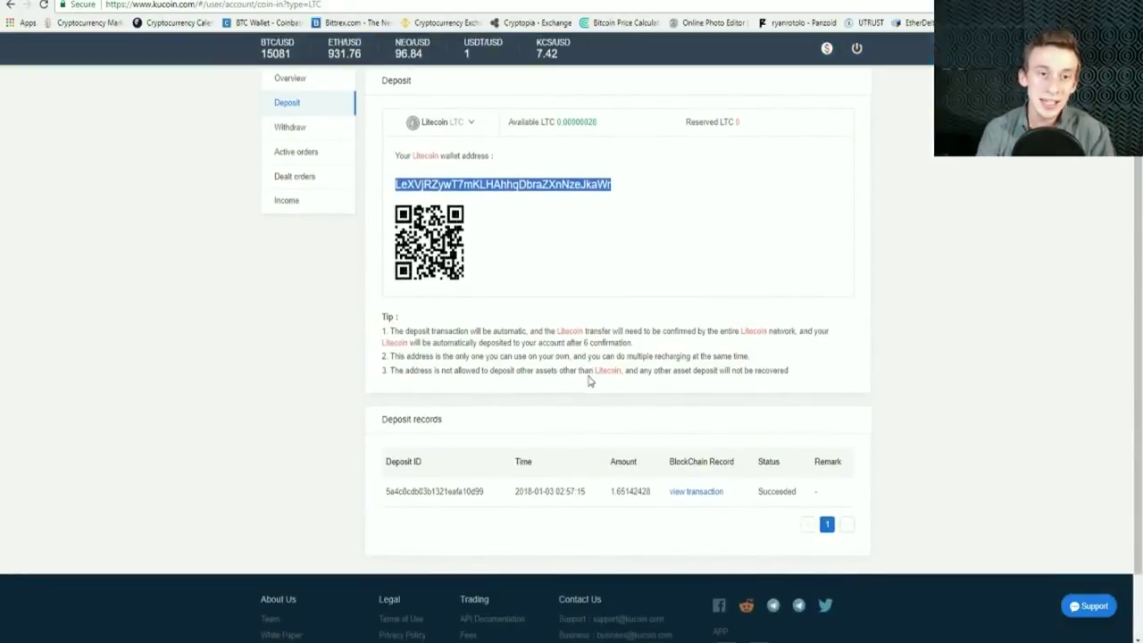
scroll(441, 205, "up", 3)
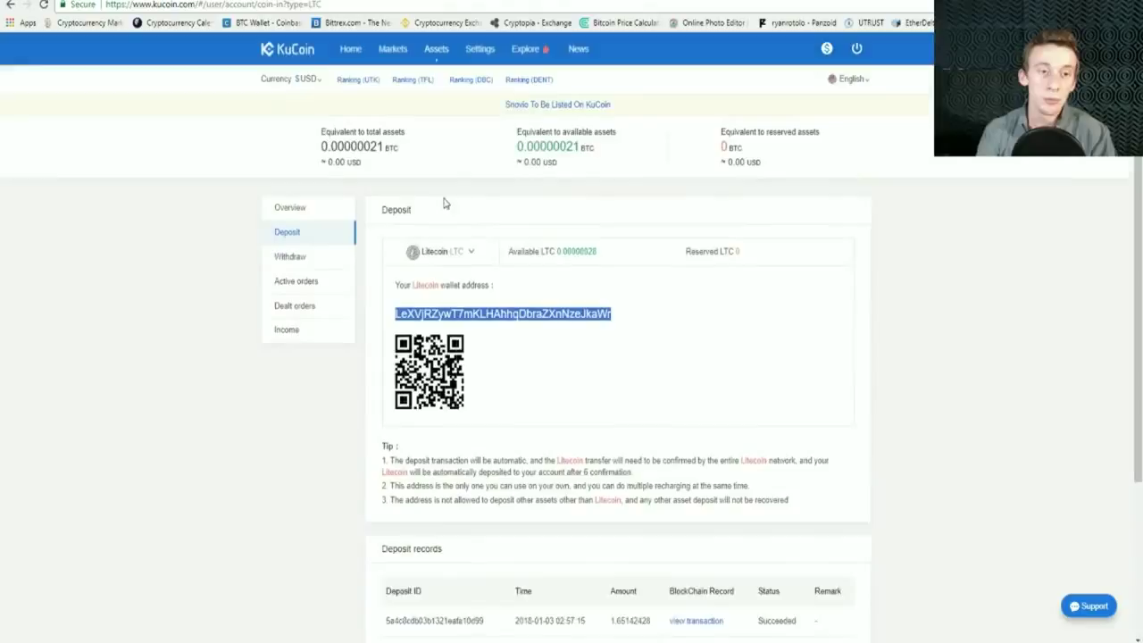
left_click(472, 253)
left_click(410, 273)
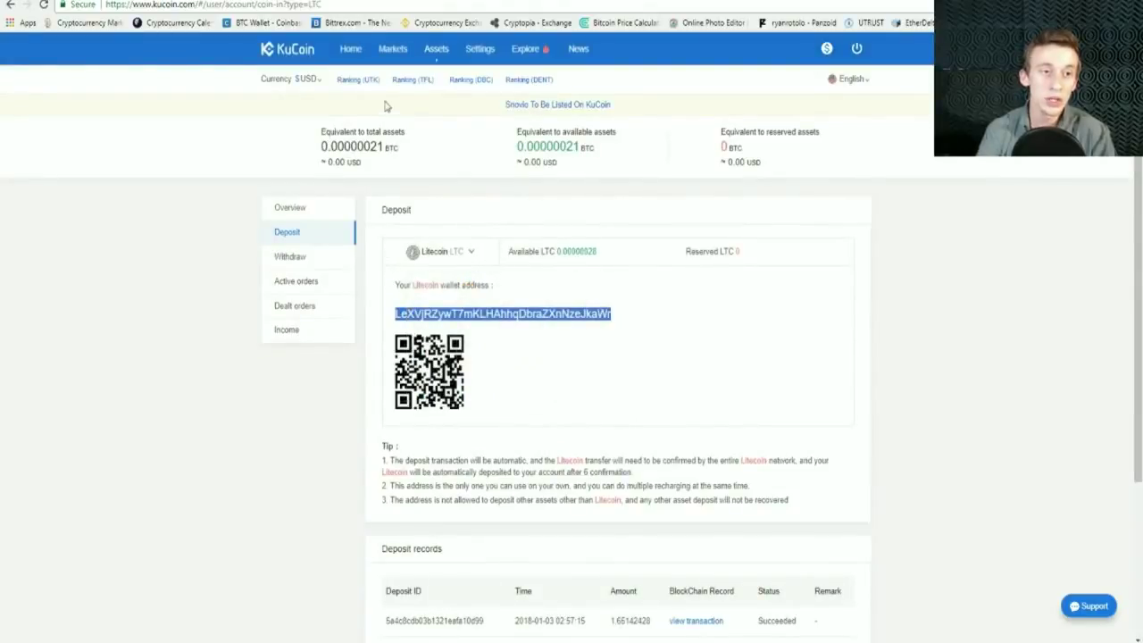
left_click(400, 53)
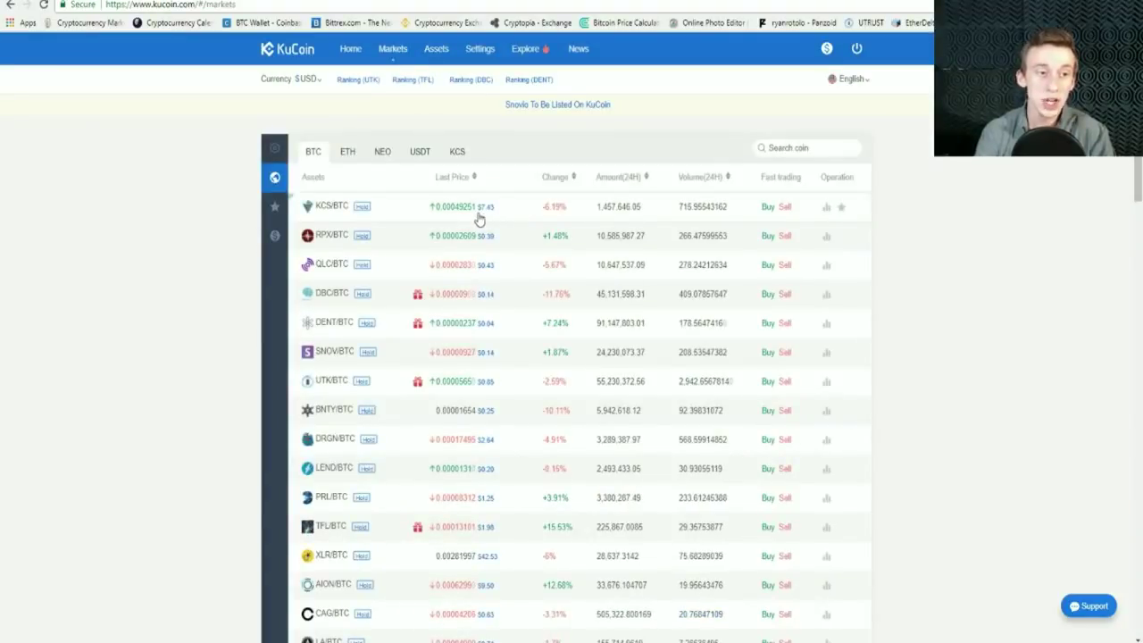
Step: Browse the ETH, NEO, USDT, KCS and BTC market lists
left_click(348, 152)
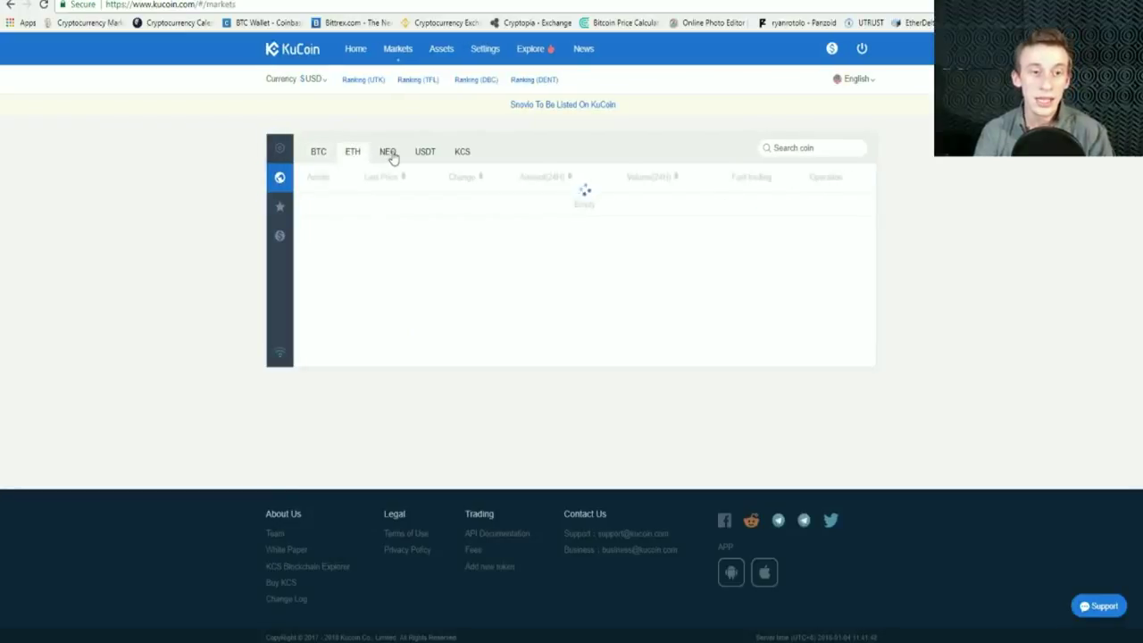
left_click(389, 154)
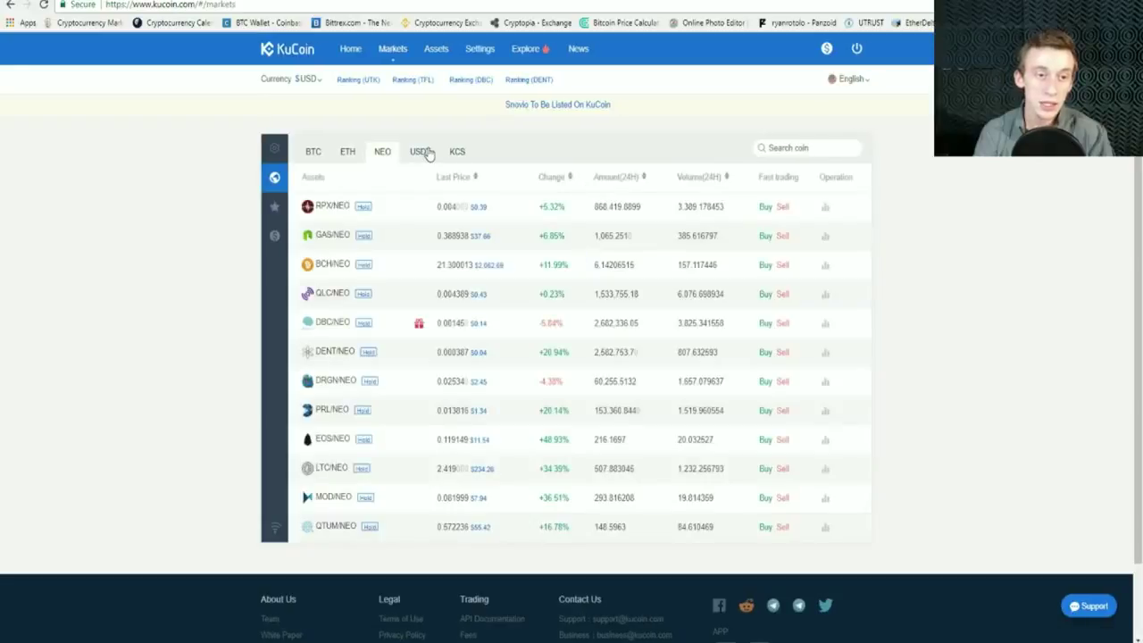
left_click(424, 152)
left_click(464, 154)
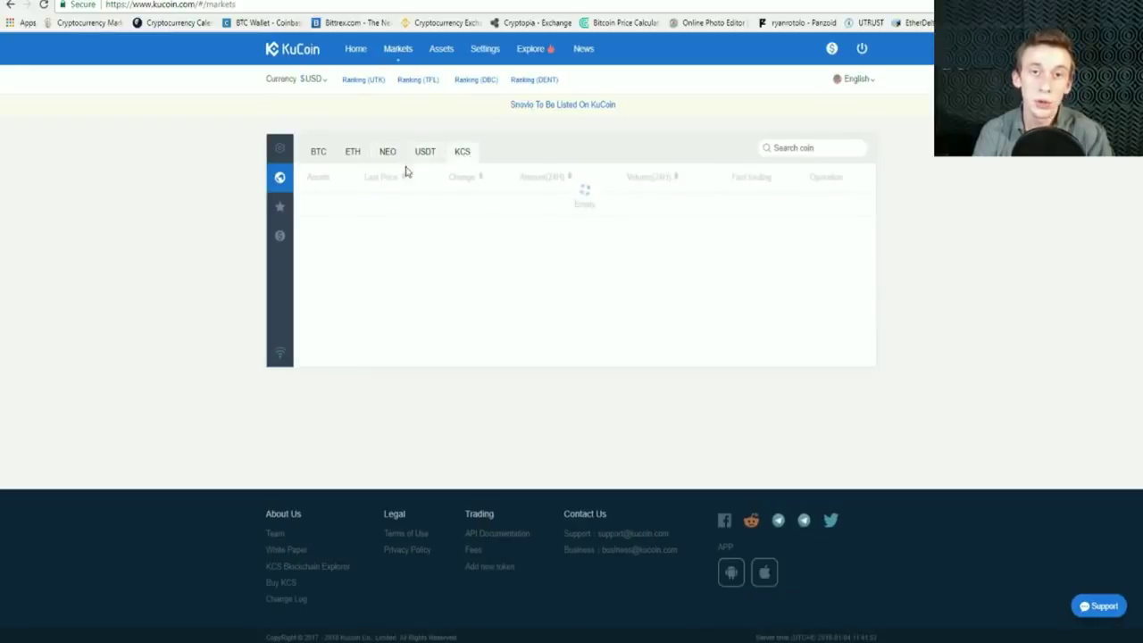
left_click(319, 153)
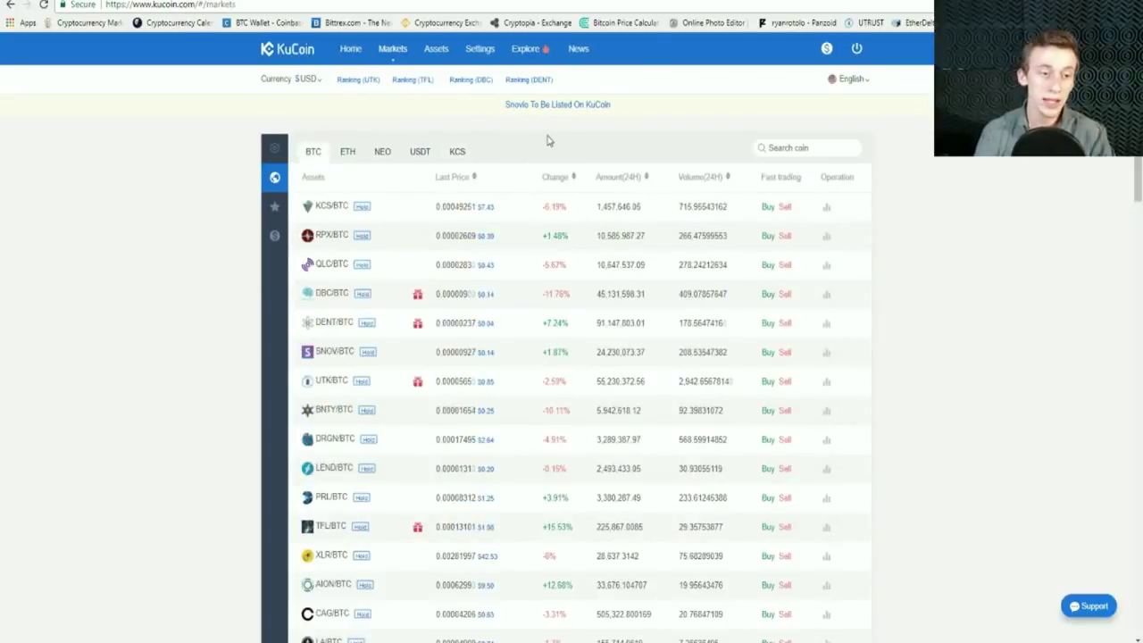
Step: Scroll the BTC market list and open the LTC/BTC trading pair
scroll(444, 318, "down", 10)
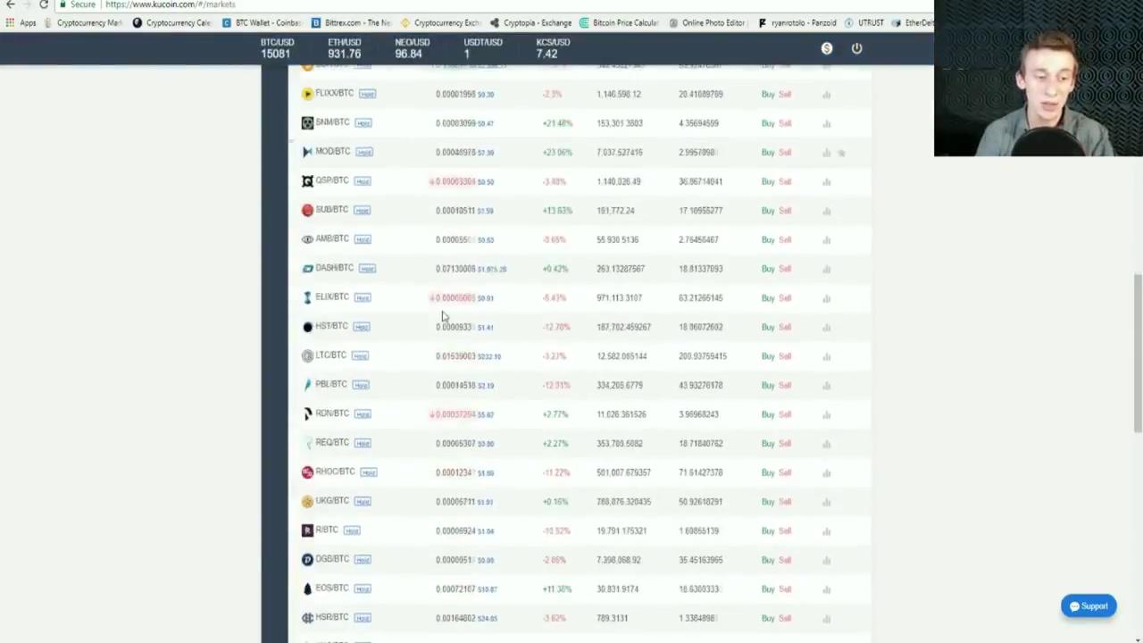
scroll(439, 321, "down", 4)
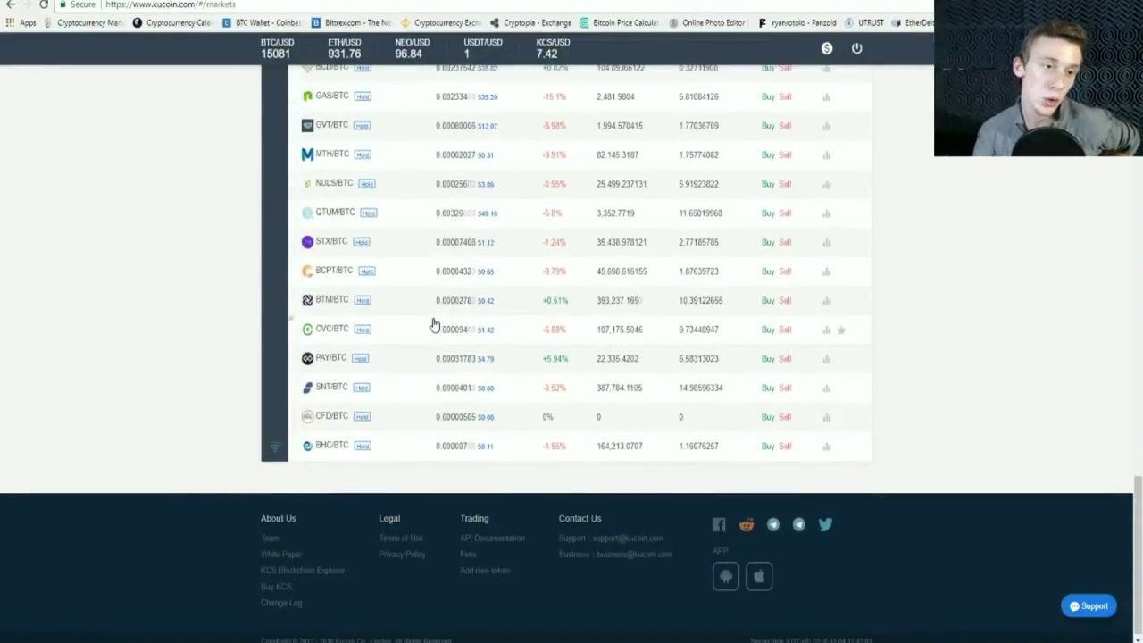
scroll(444, 341, "up", 4)
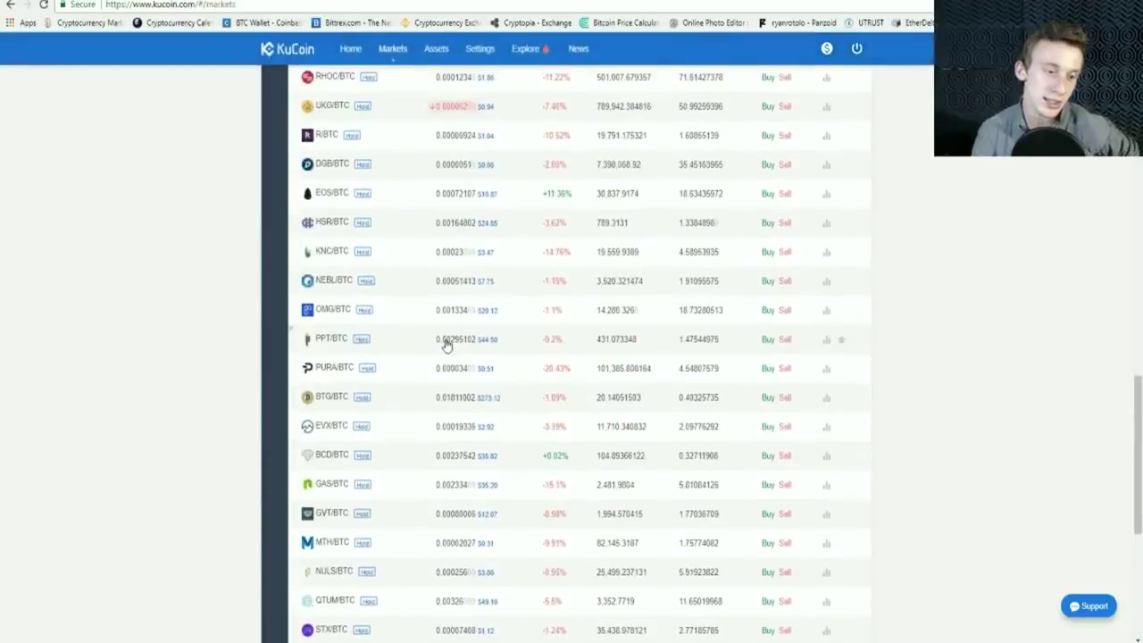
scroll(423, 337, "up", 5)
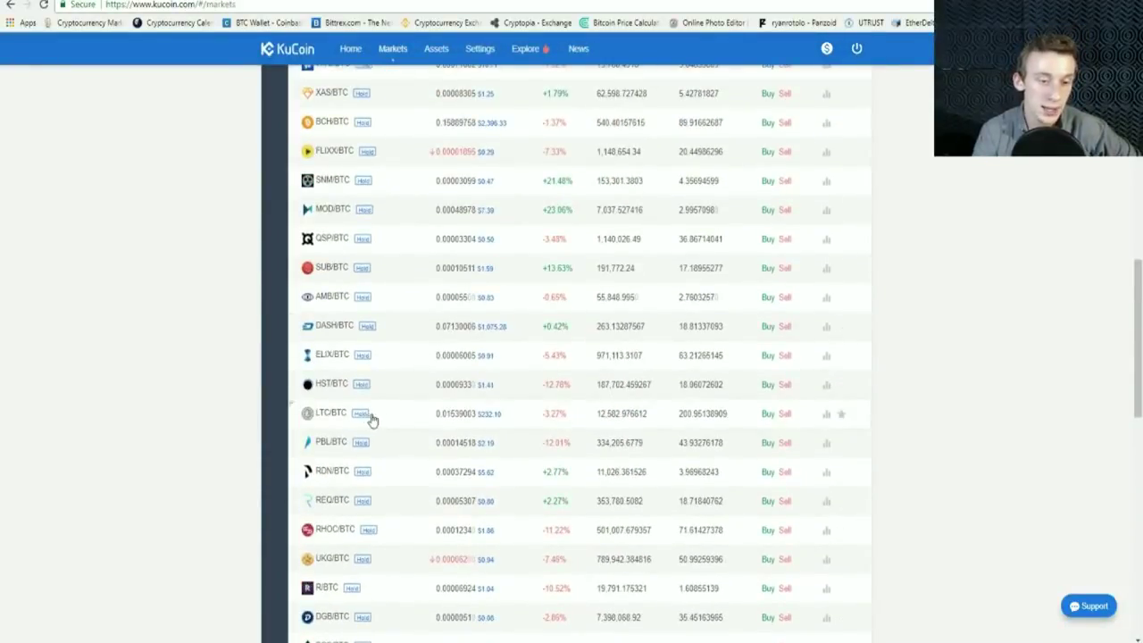
left_click(466, 416)
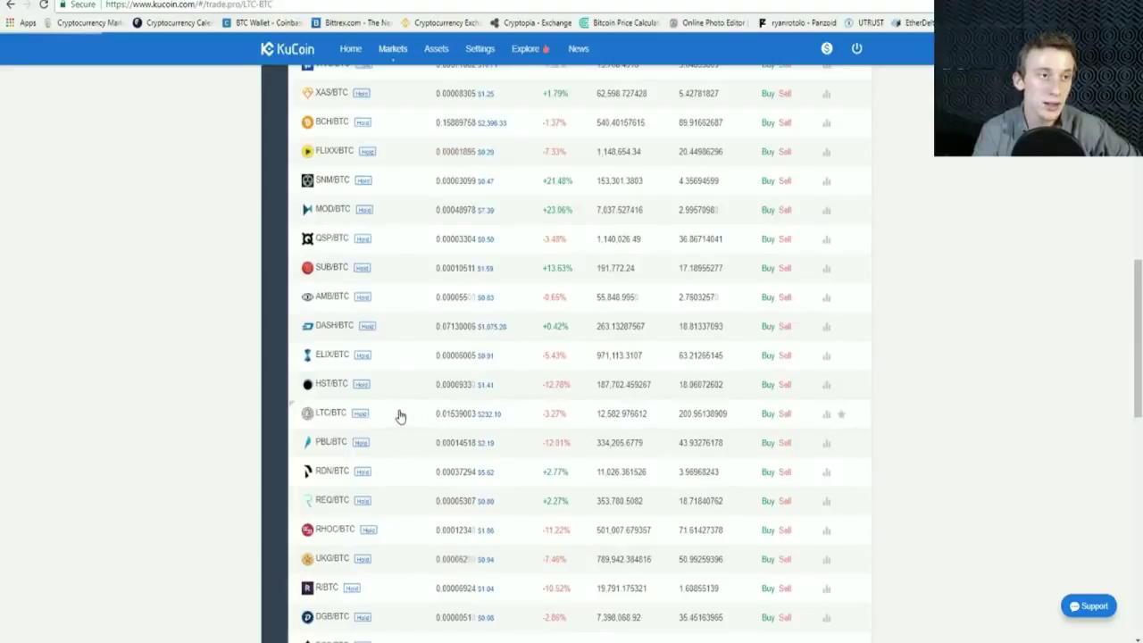
scroll(500, 397, "up", 2)
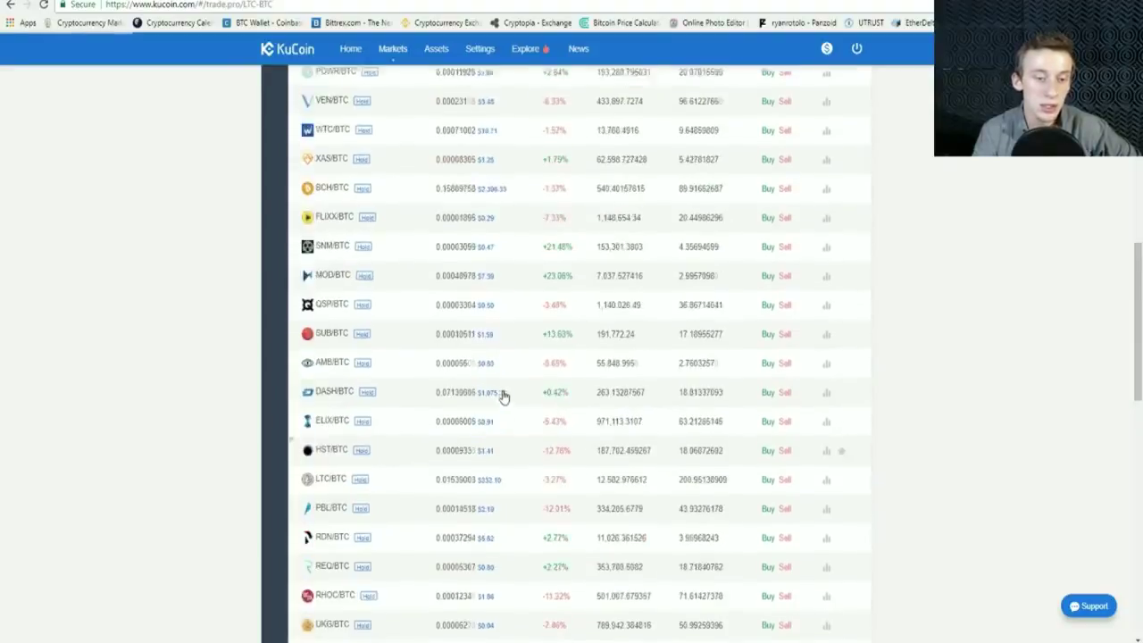
scroll(375, 482, "down", 2)
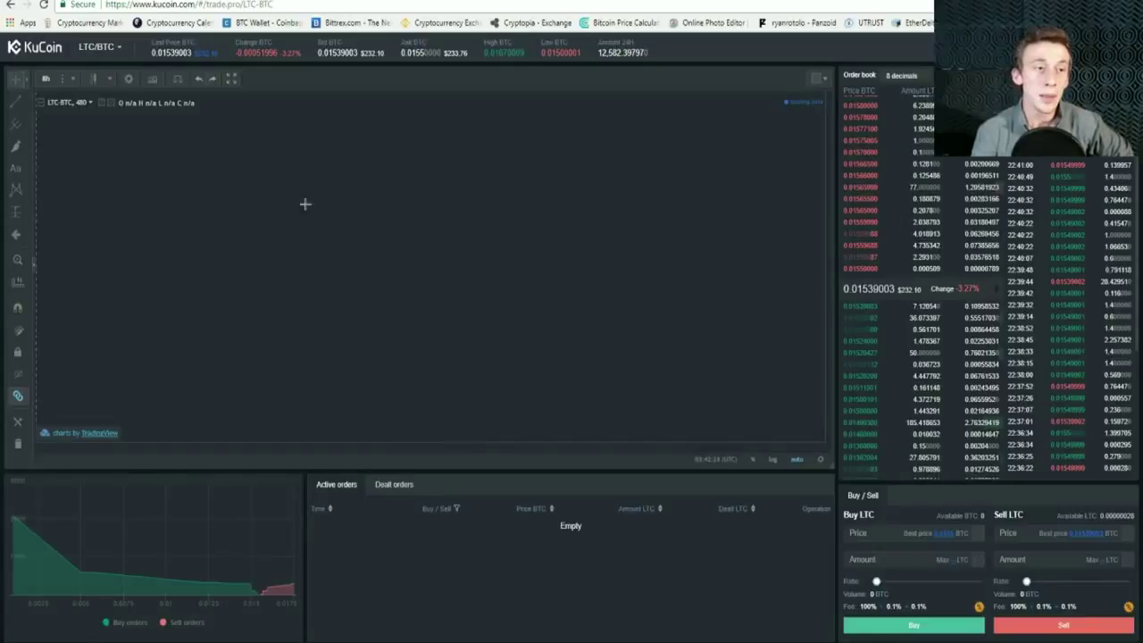
Step: Open the LTC/BTC pair selector and scroll through the BTC-quoted coins
left_click(119, 49)
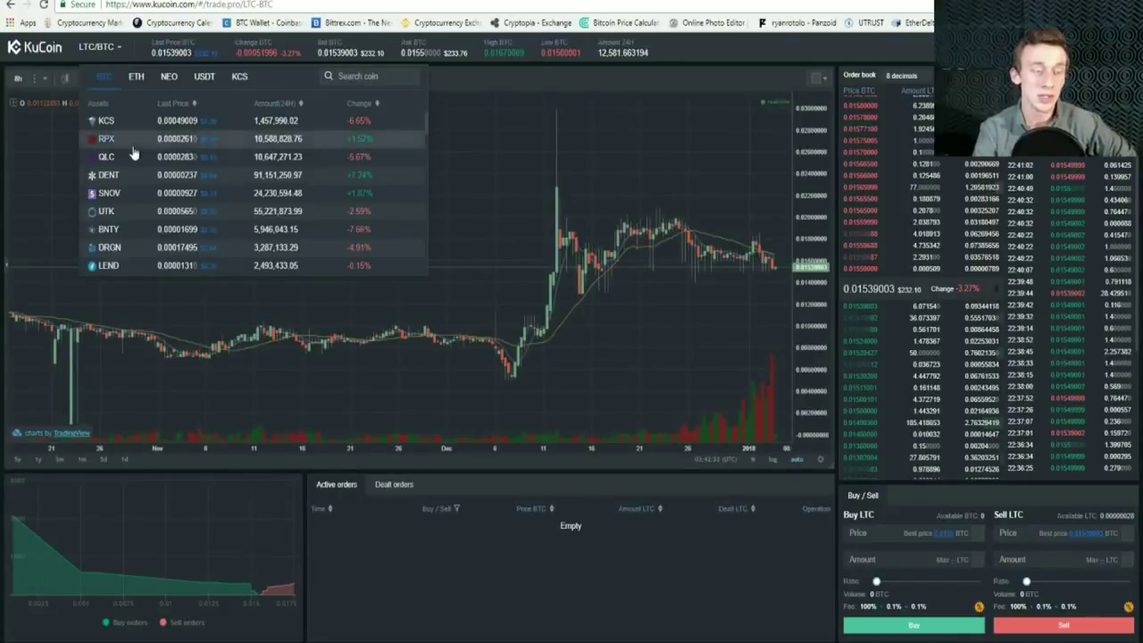
scroll(133, 147, "down", 6)
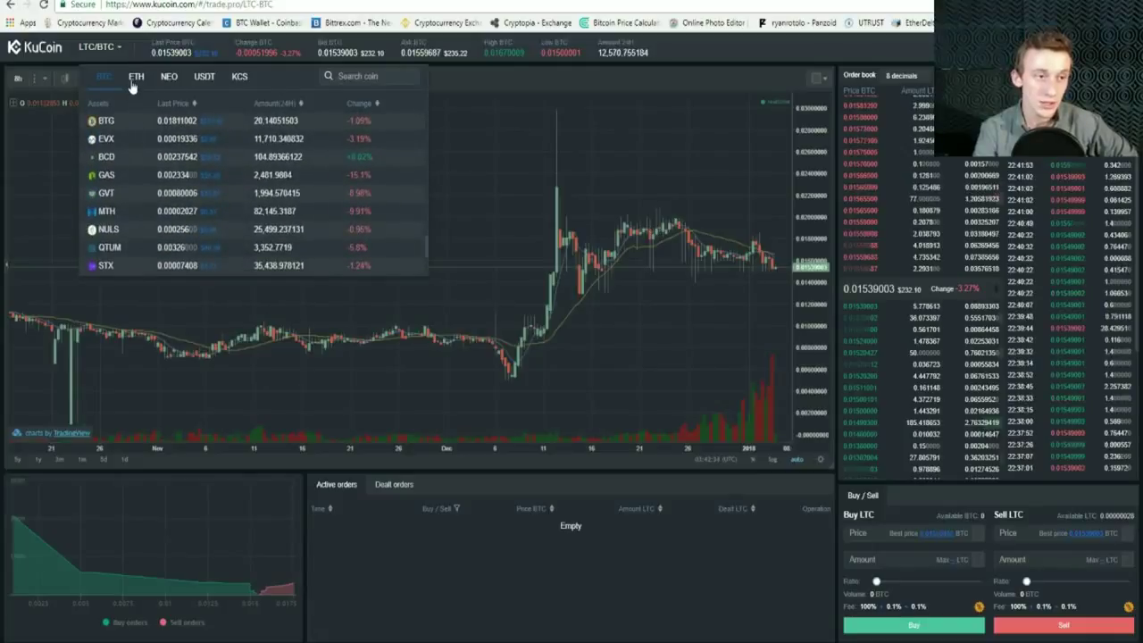
scroll(129, 162, "down", 5)
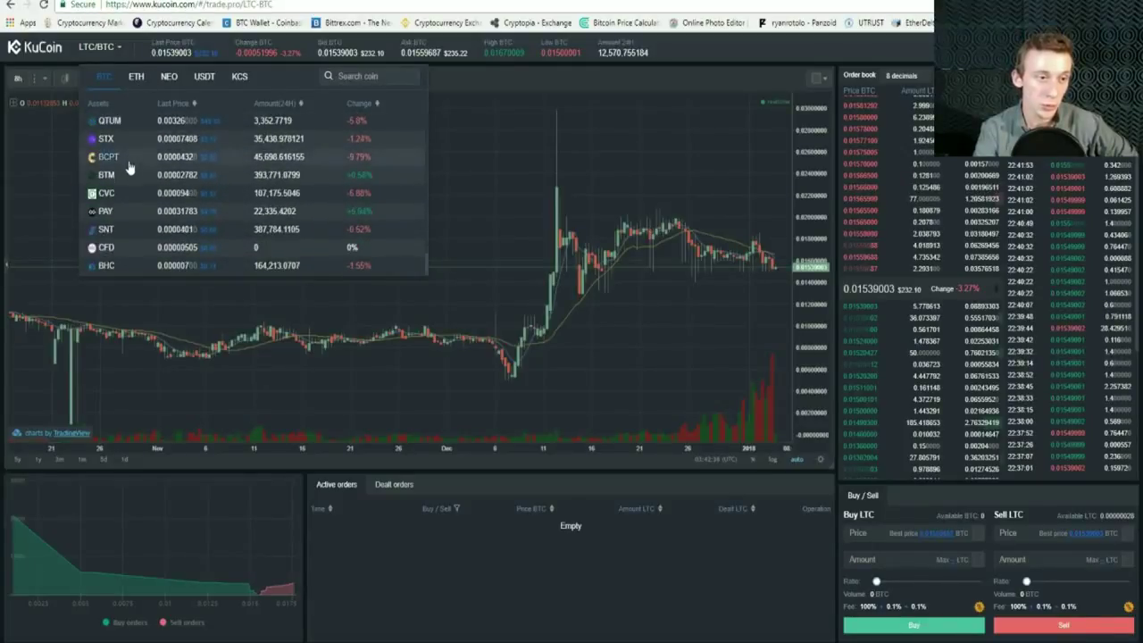
Step: Switch the trading pair from LTC/BTC to UTK/BTC
scroll(250, 134, "up", 5)
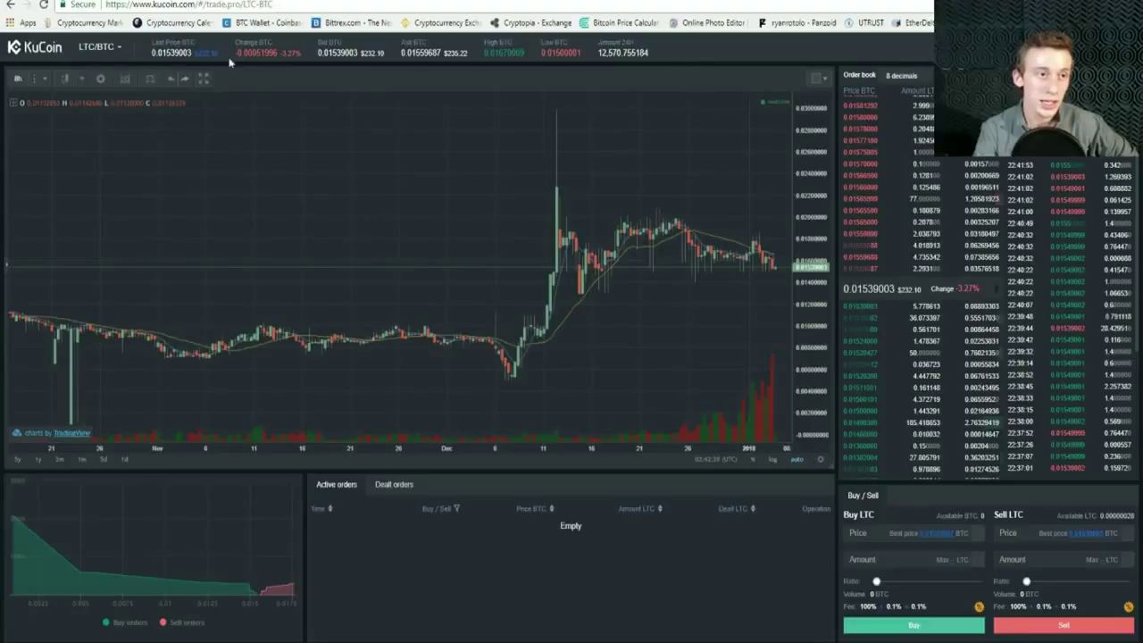
mouse_move(120, 56)
scroll(124, 120, "up", 3)
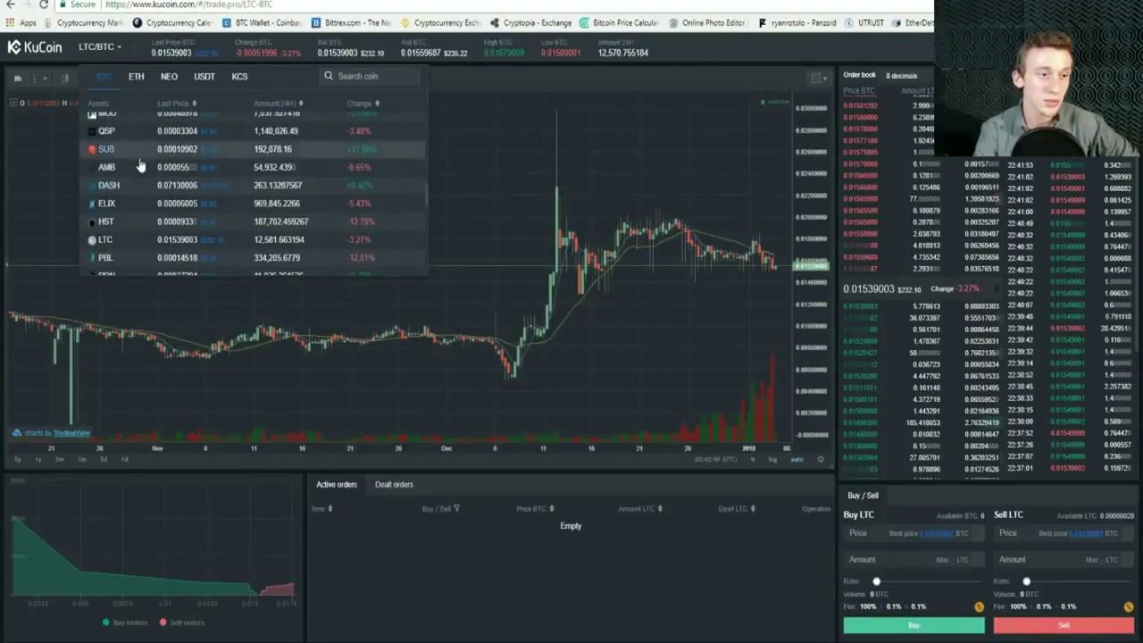
scroll(140, 160, "down", 5)
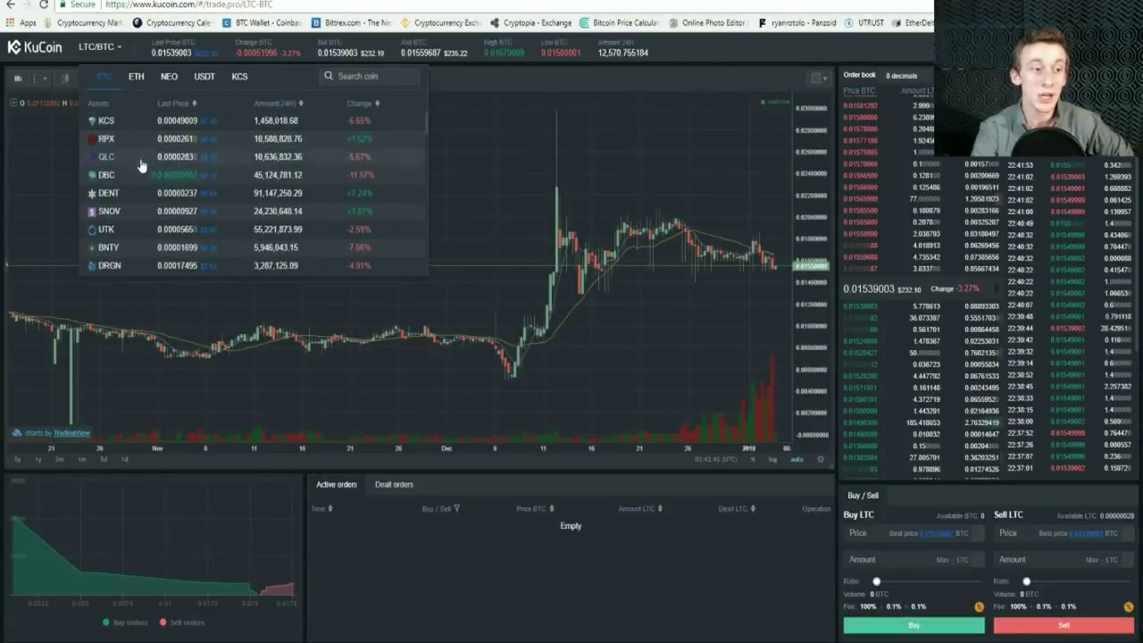
left_click(128, 236)
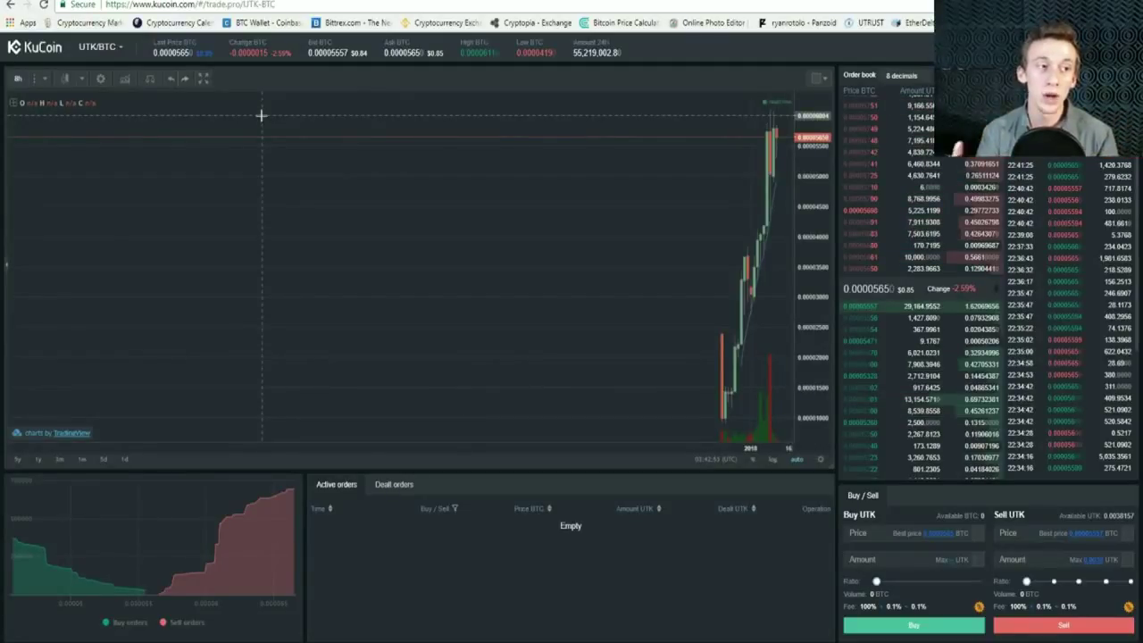
Step: Reopen and close the pair list without changing pair, then bring up the chart's interval choices
left_click(105, 48)
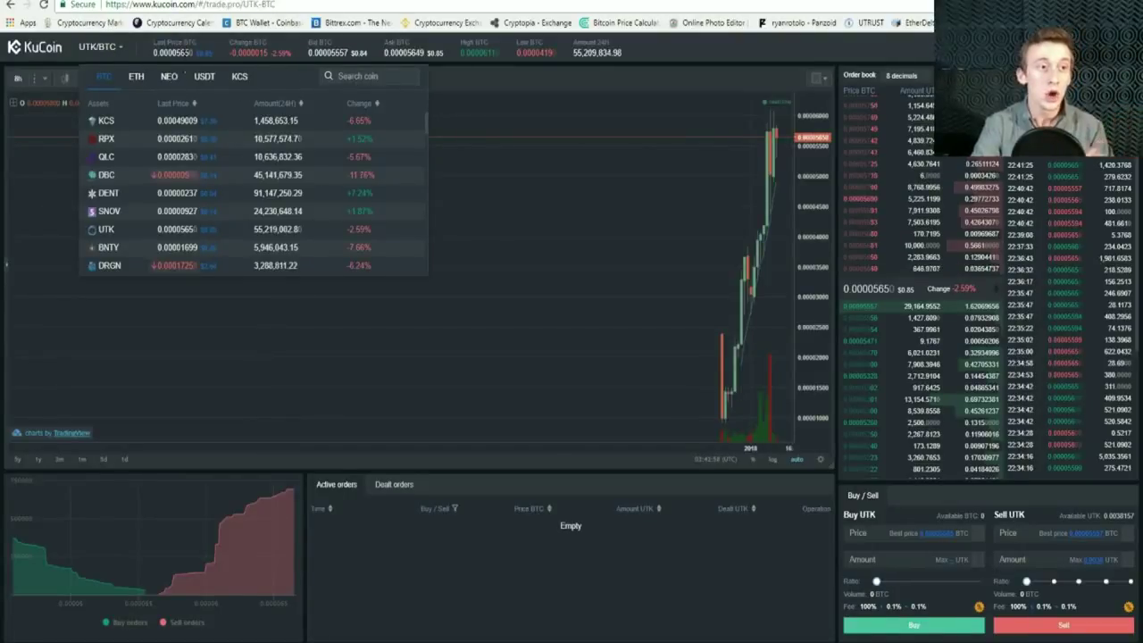
left_click(123, 46)
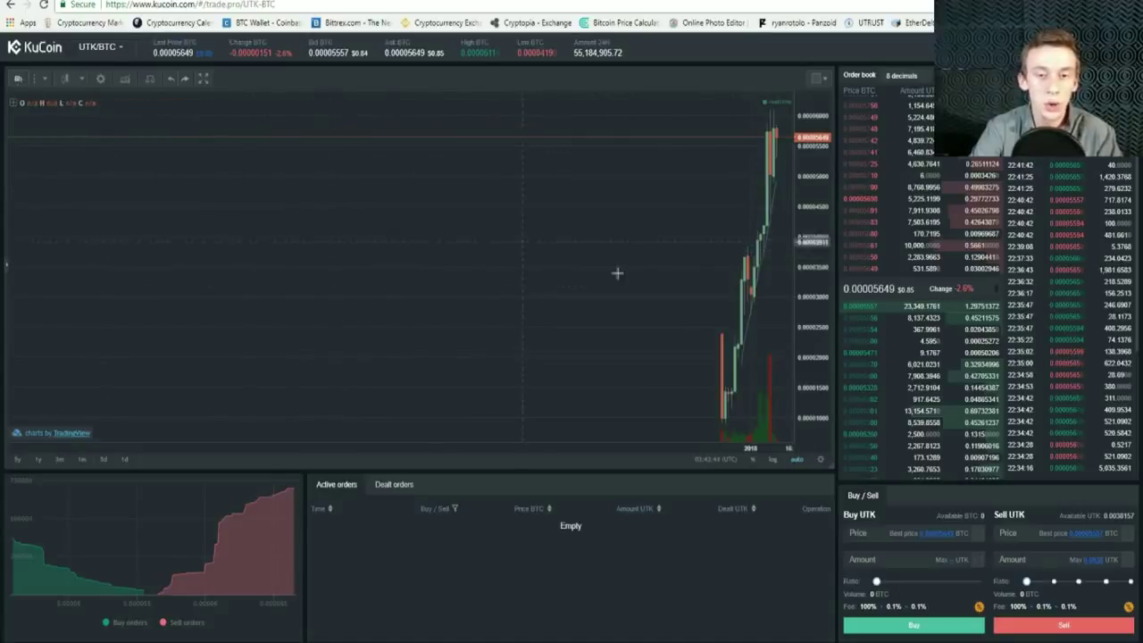
left_click(20, 79)
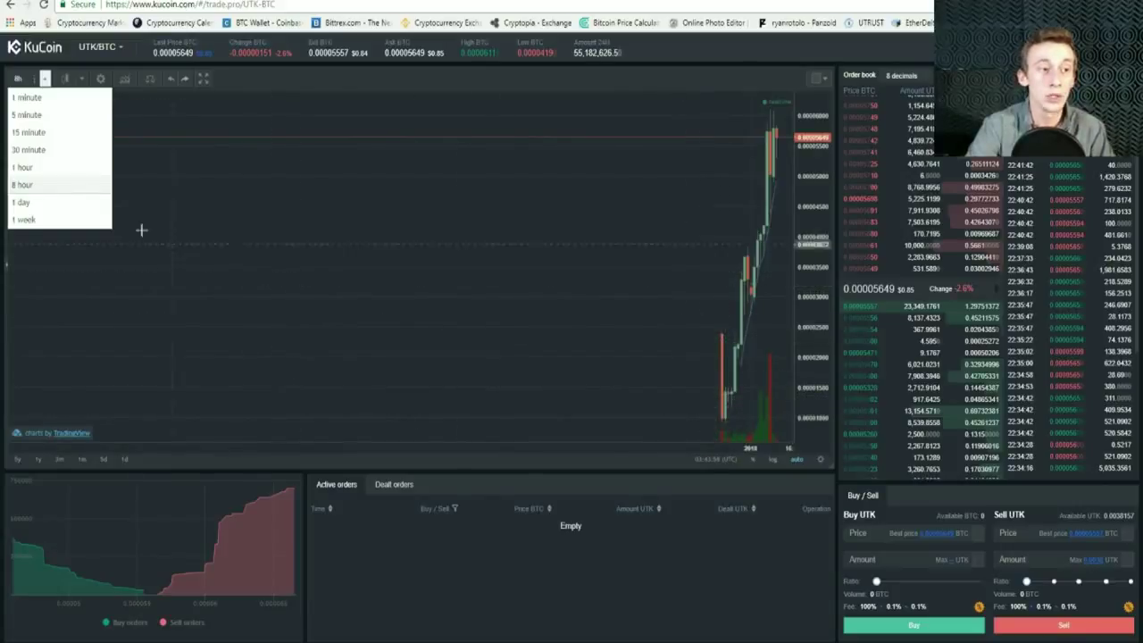
Step: Set the UTK/BTC chart to 30-minute intervals and display it as a Line chart
left_click(31, 150)
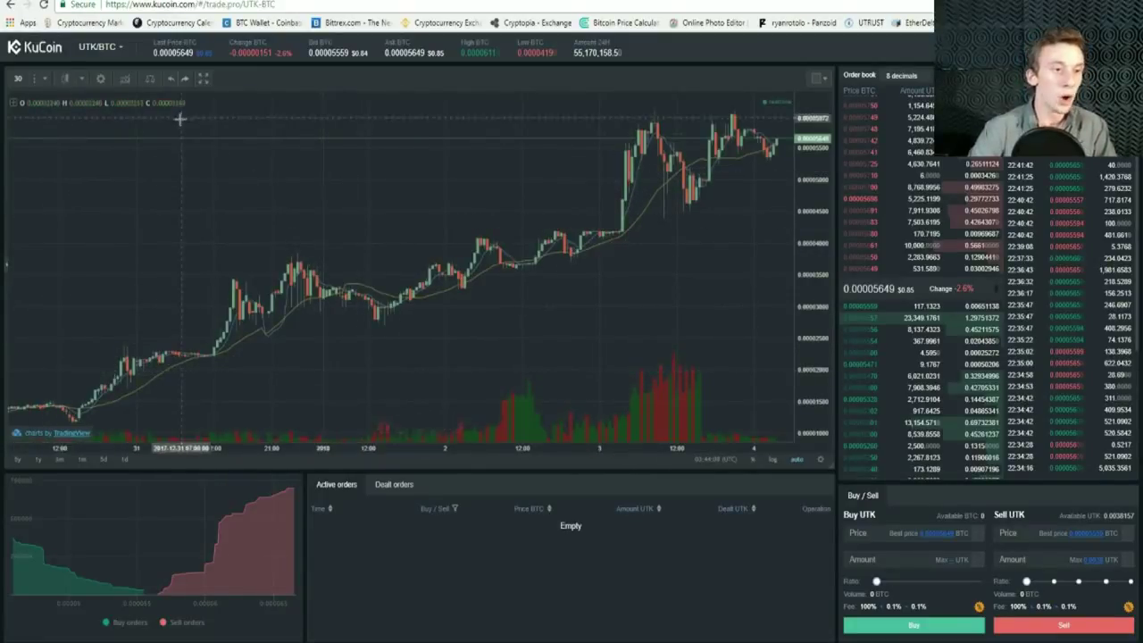
left_click(81, 79)
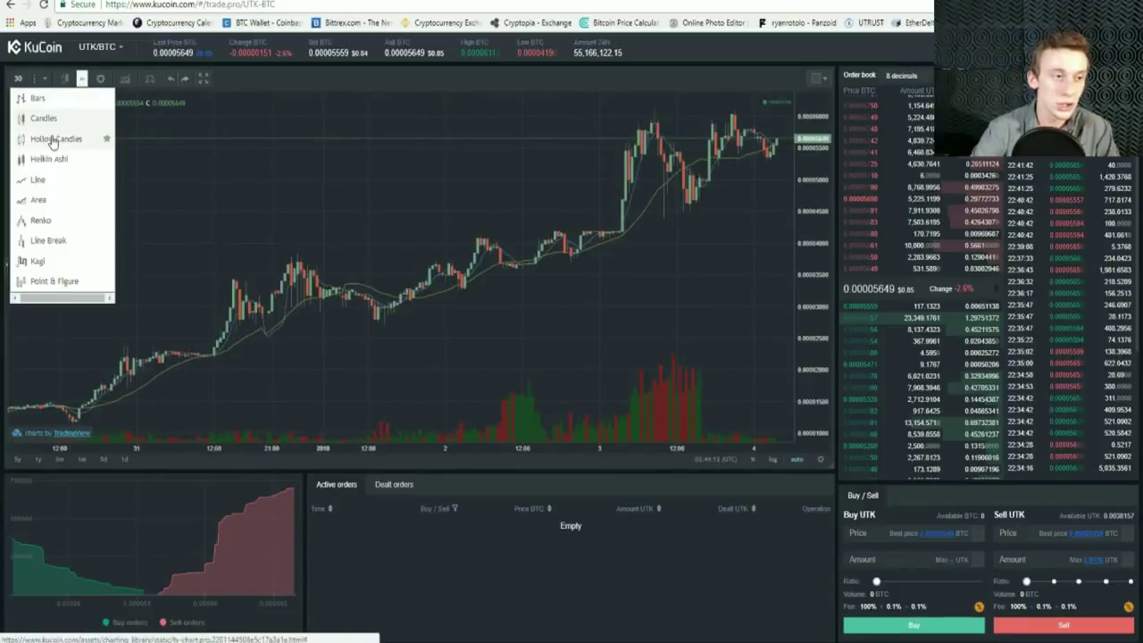
left_click(54, 182)
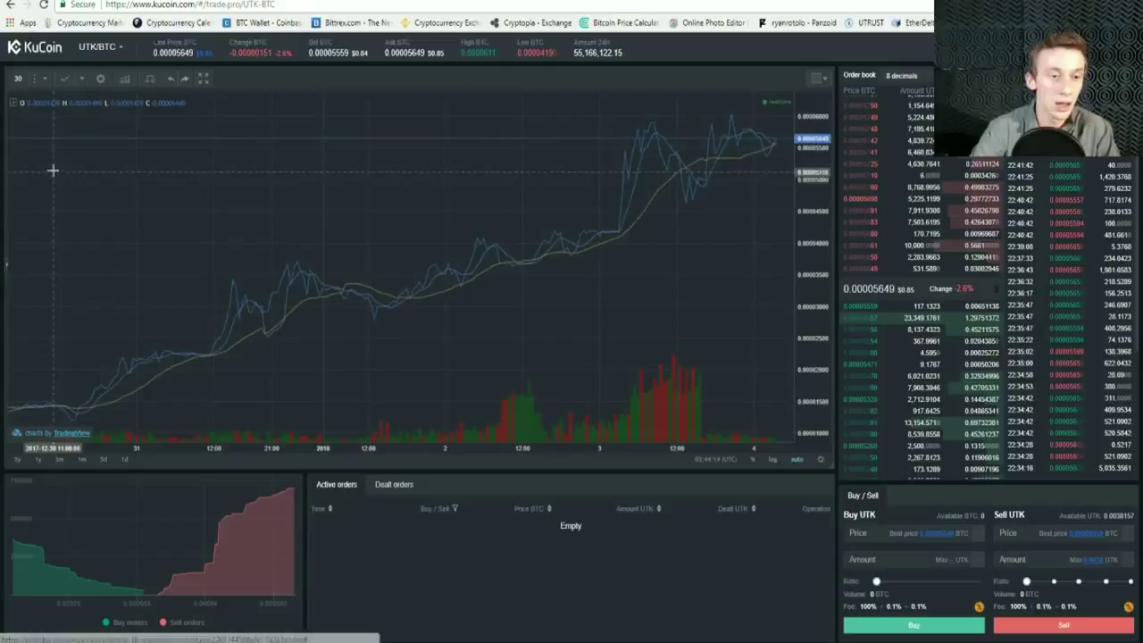
left_click(125, 79)
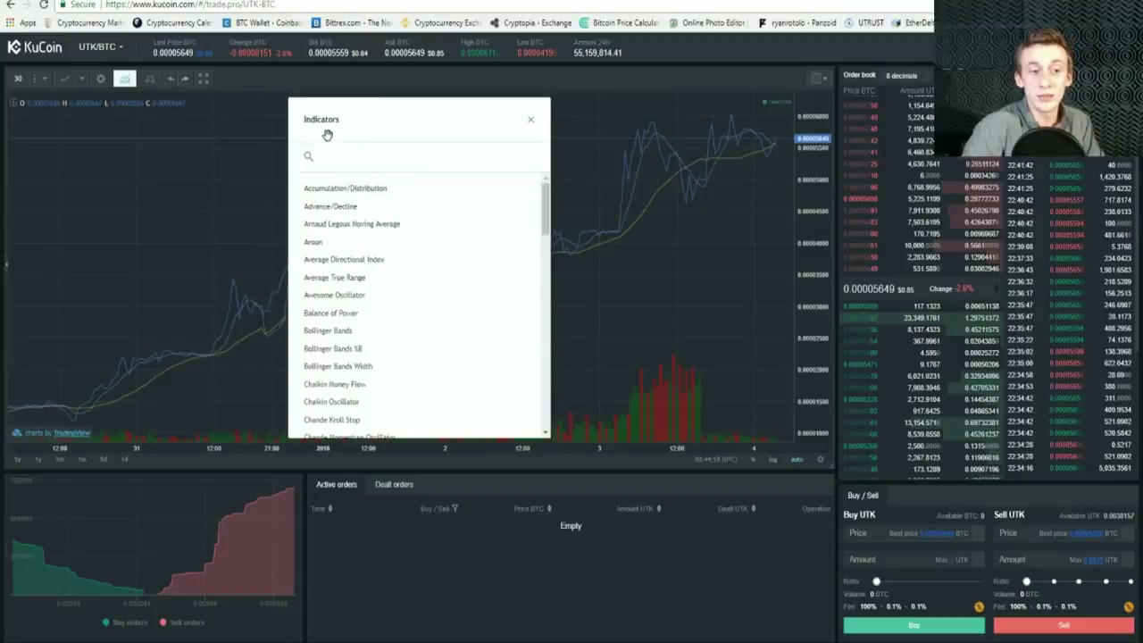
Step: Add the MACD indicator to the UTK/BTC chart, briefly checking the Compare symbol window
scroll(403, 227, "down", 15)
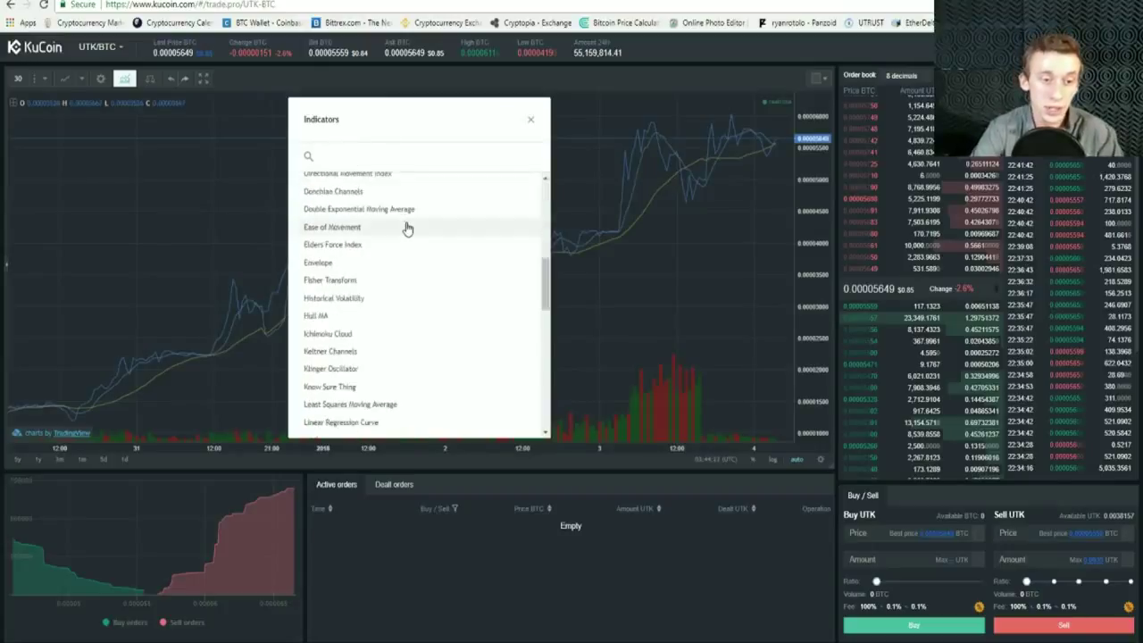
scroll(357, 331, "up", 6)
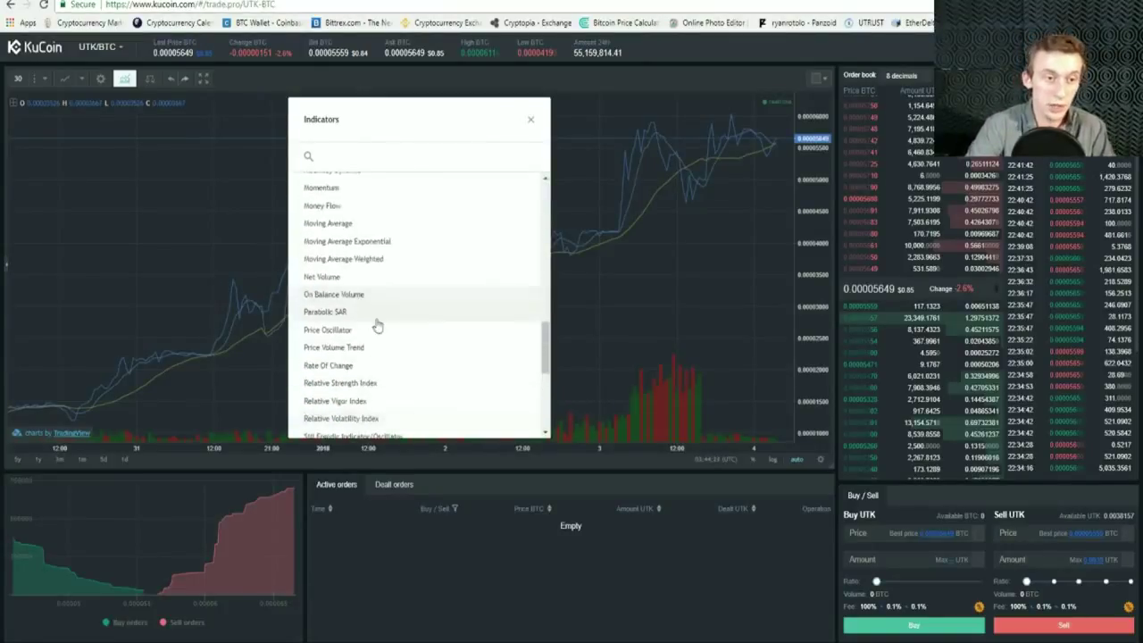
left_click(355, 265)
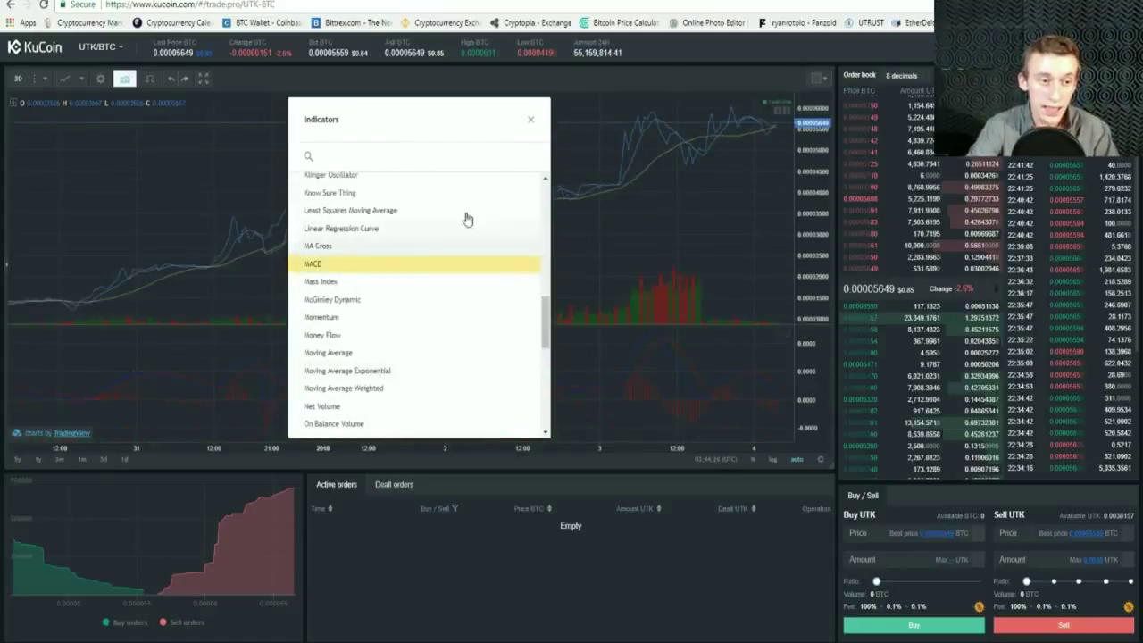
left_click(531, 119)
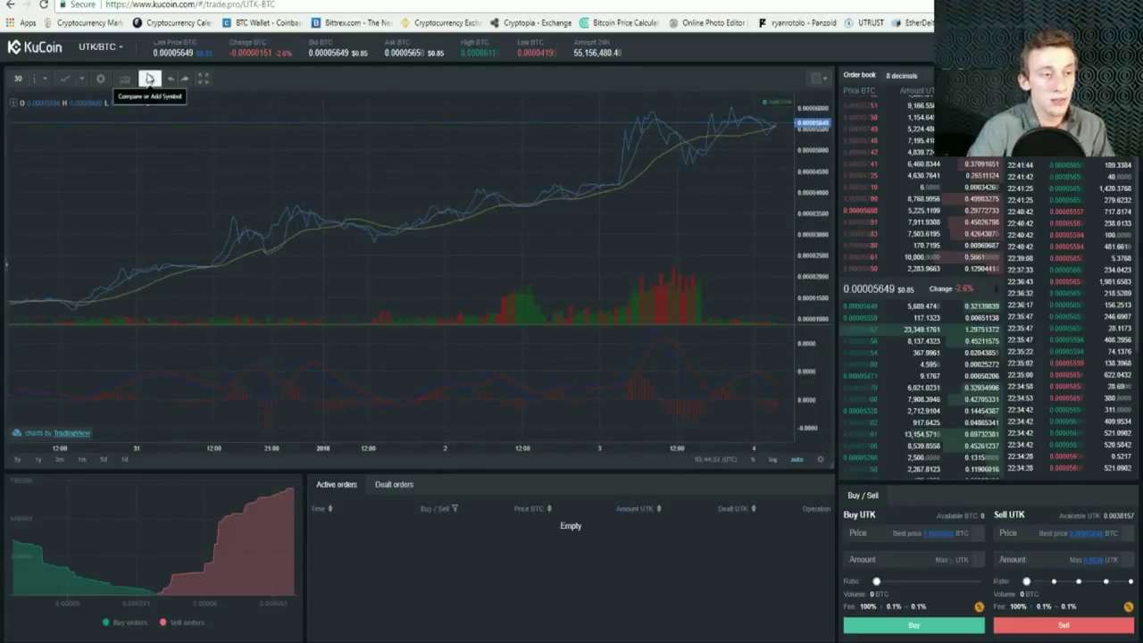
left_click(149, 79)
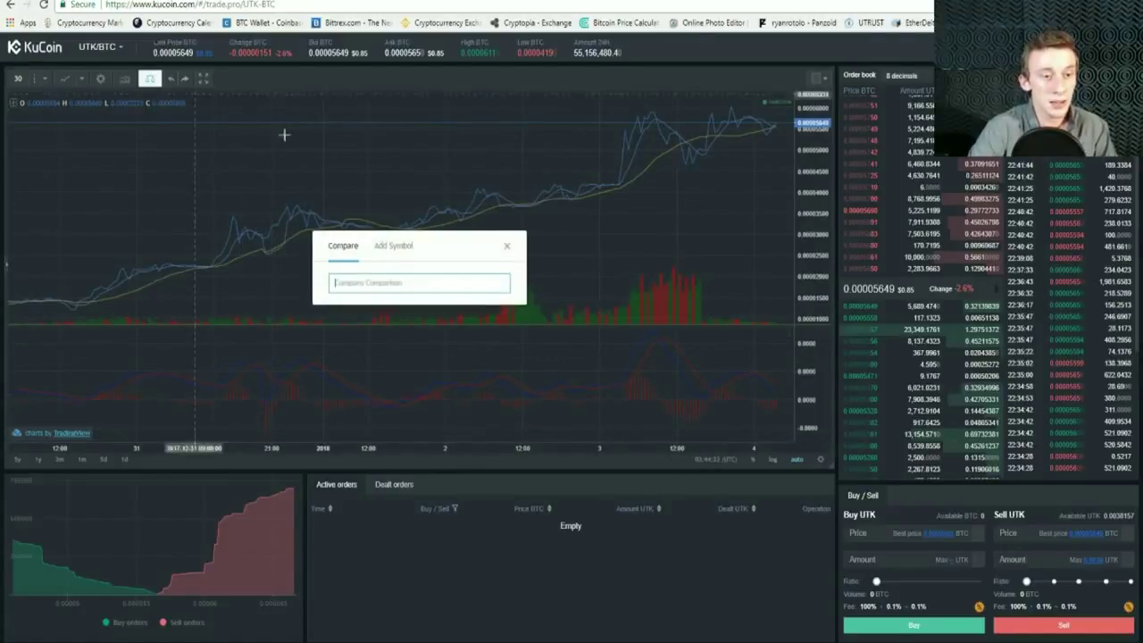
left_click(506, 247)
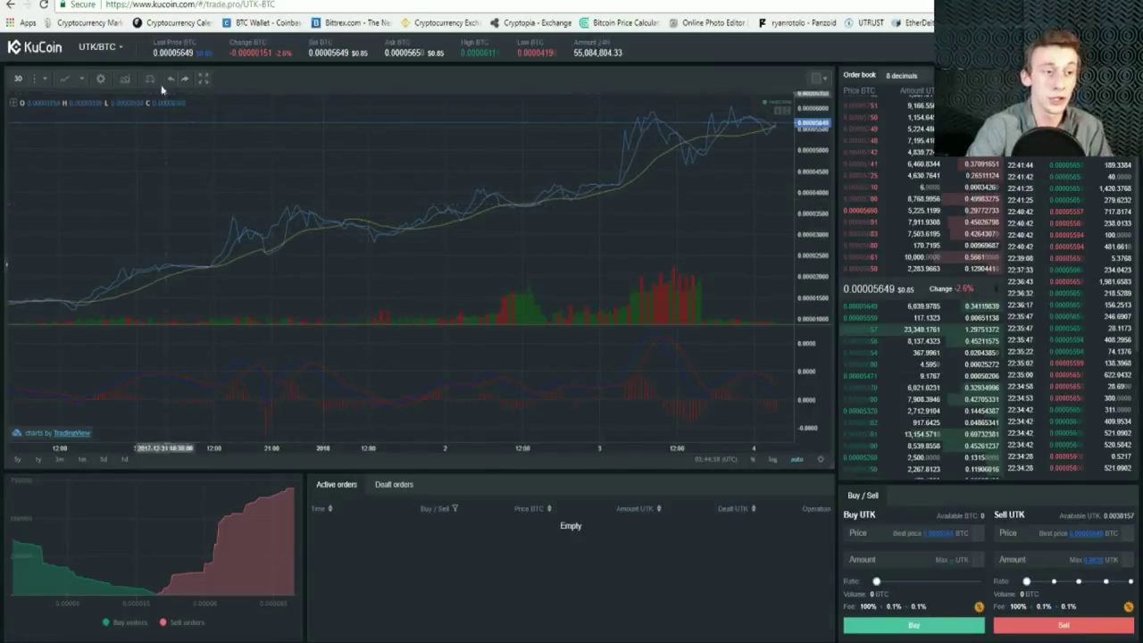
left_click(124, 79)
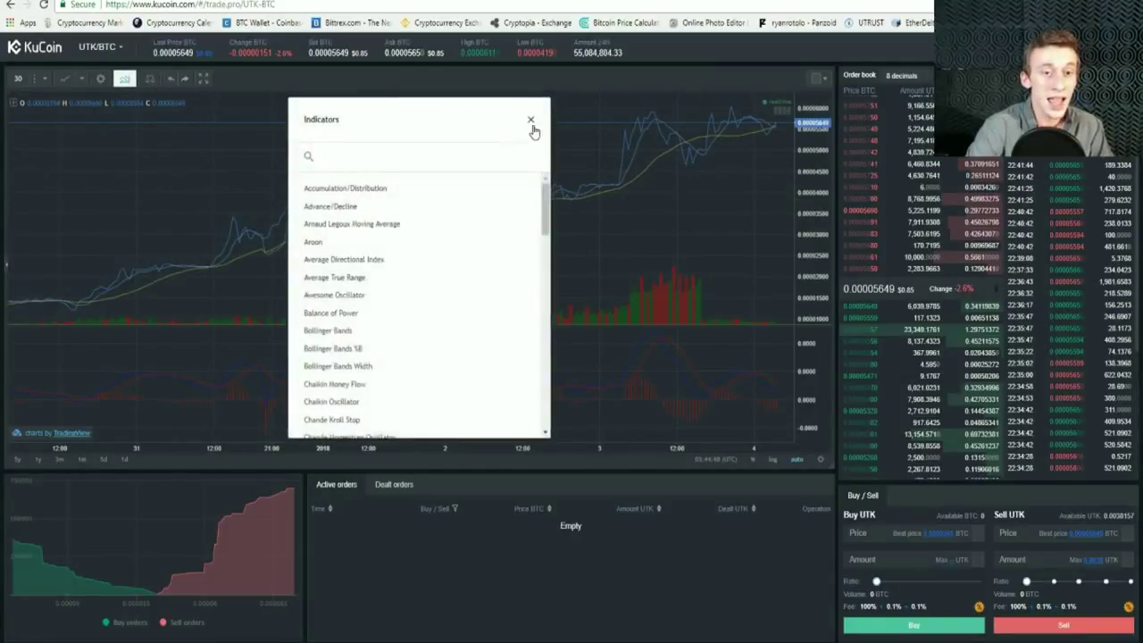
left_click(531, 120)
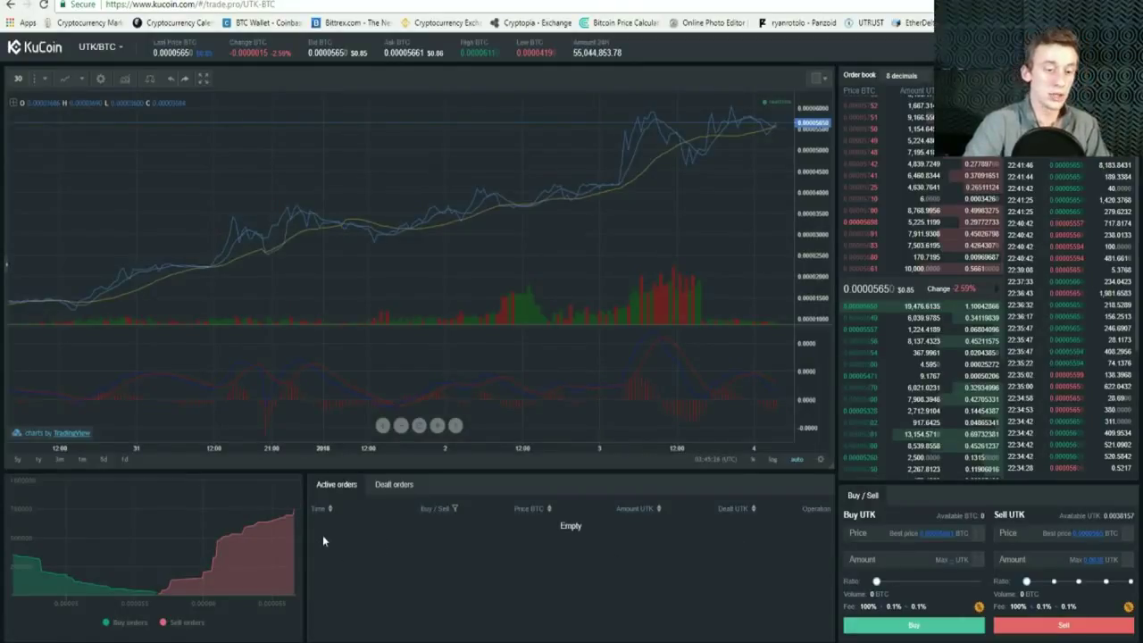
Step: List dealt UTK/BTC orders, fill Buy and Sell prices with the best price, then return home
left_click(404, 484)
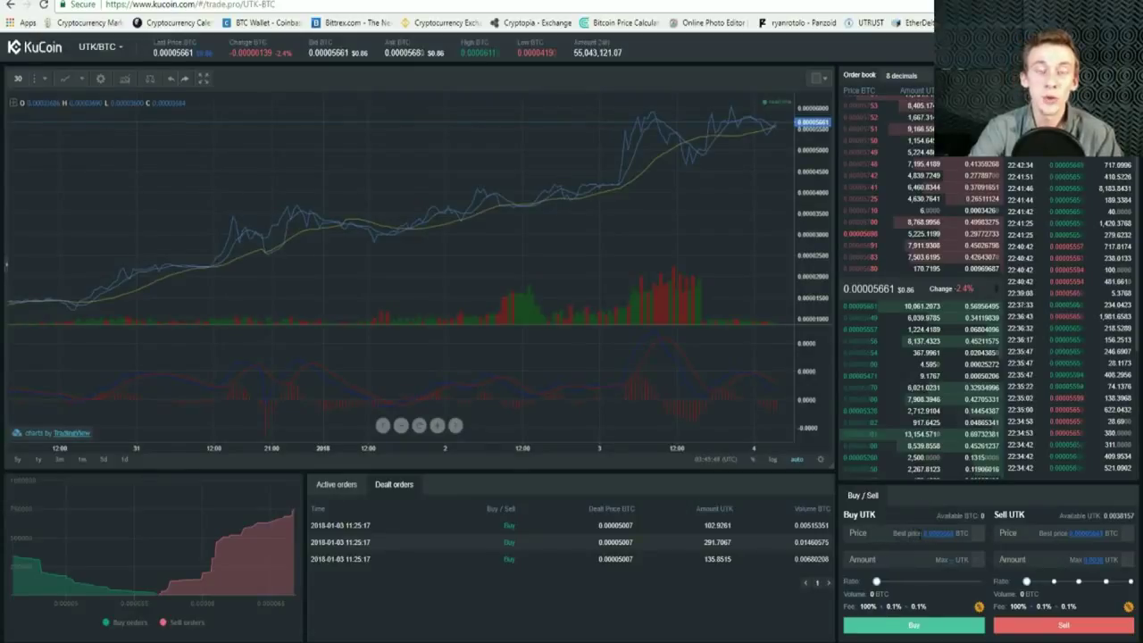
left_click(943, 535)
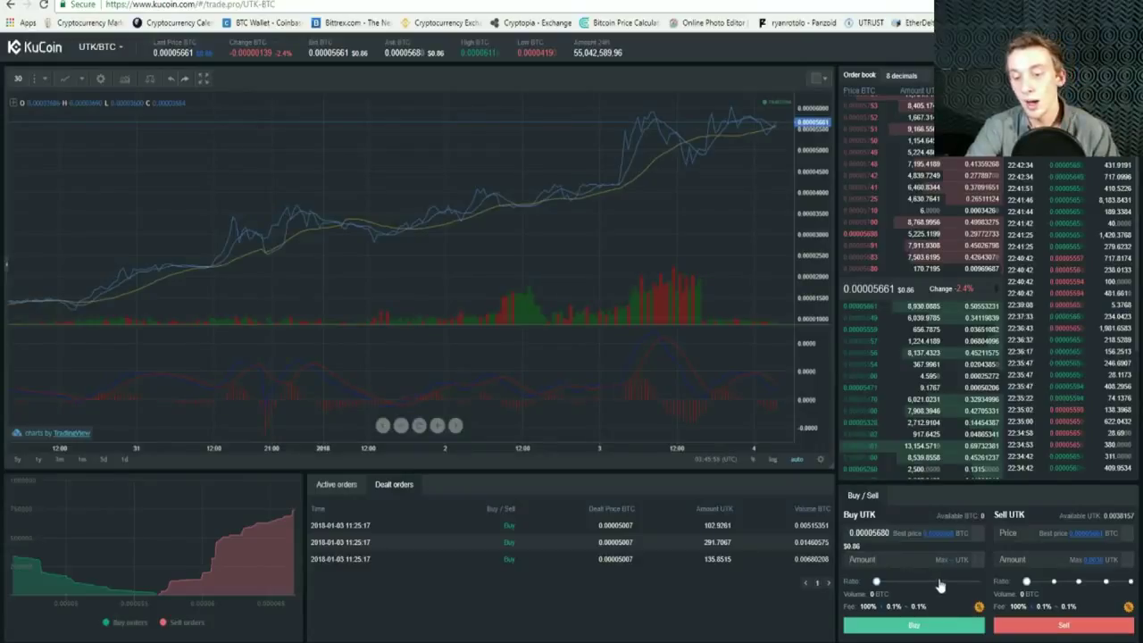
left_click(1082, 536)
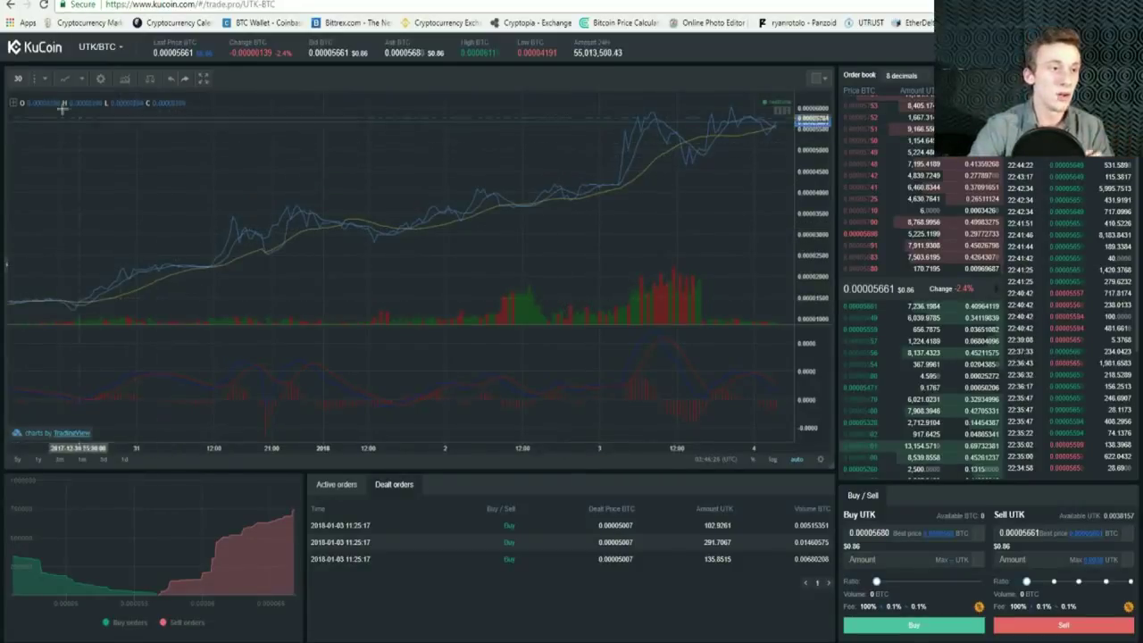
left_click(46, 49)
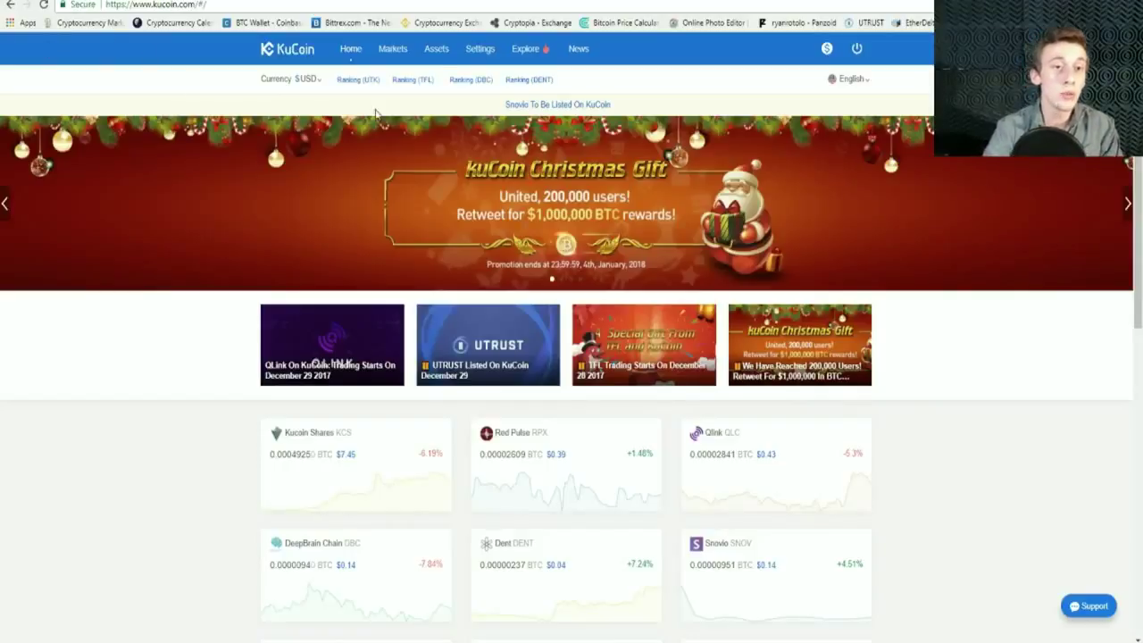
Step: Open Assets and review the Active orders and Dealt orders pages
left_click(437, 49)
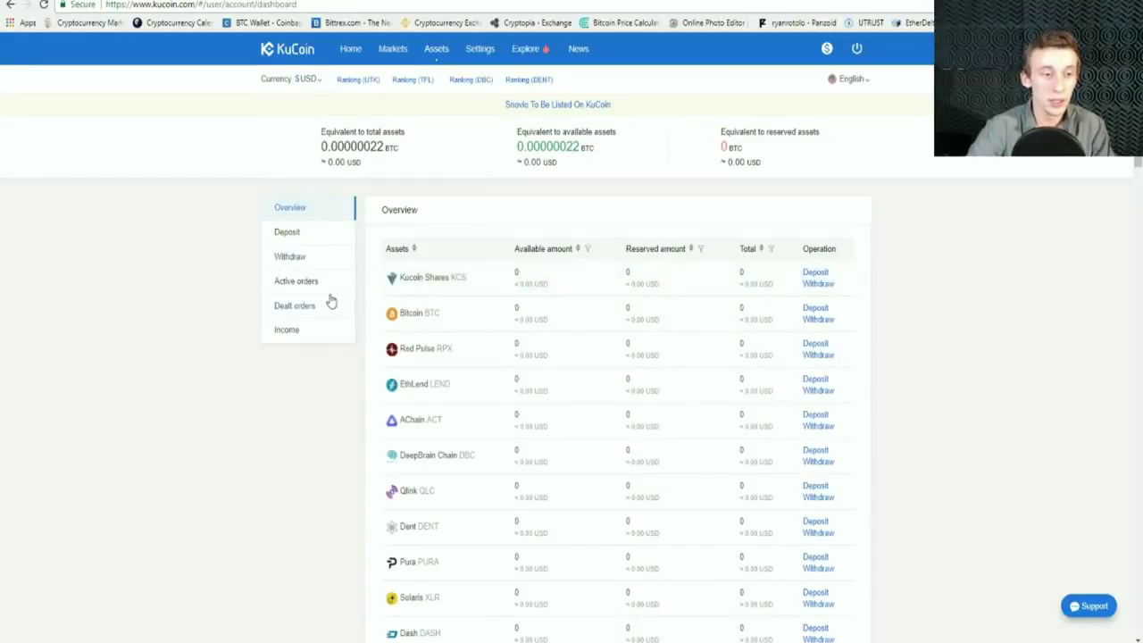
left_click(300, 282)
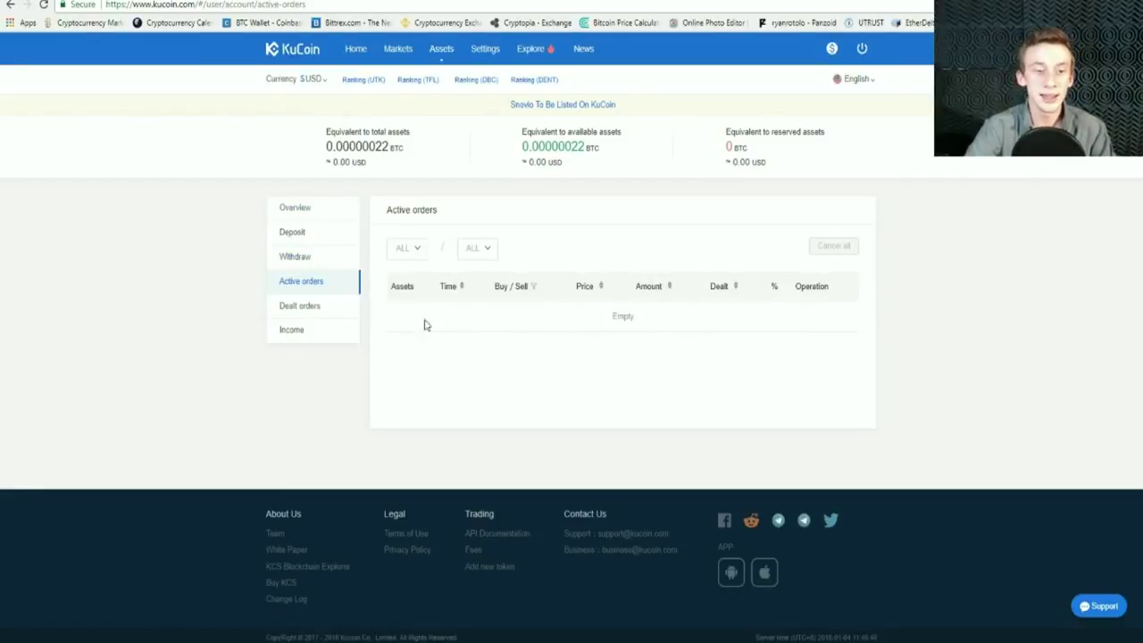
left_click(312, 309)
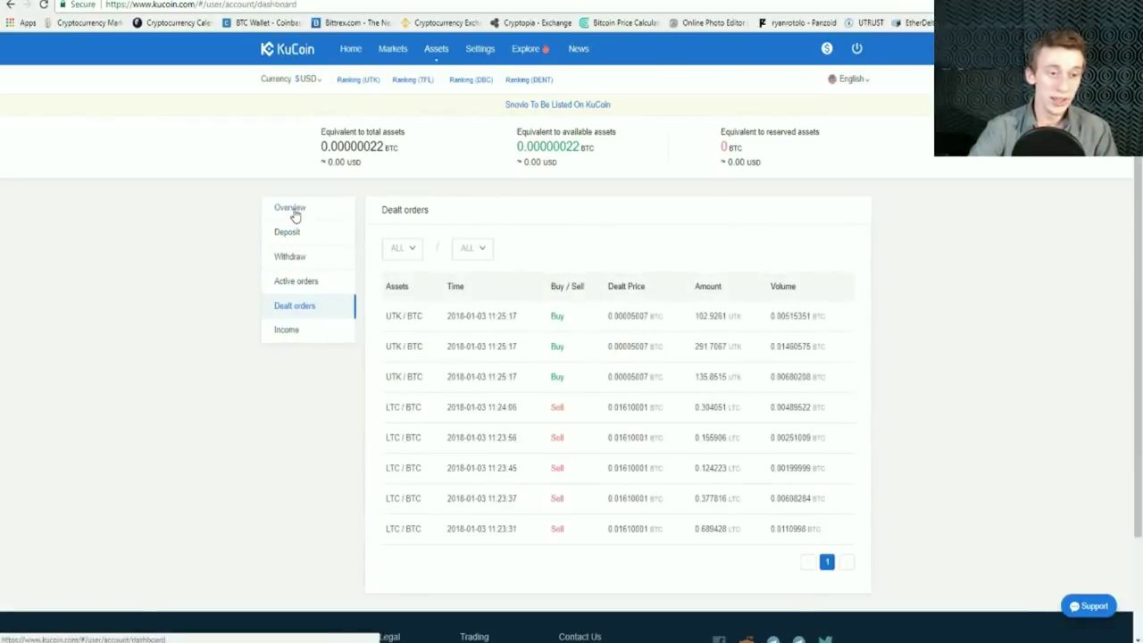
Step: Return to the assets Overview and scroll down to the LTC and UTRUST balances
left_click(295, 211)
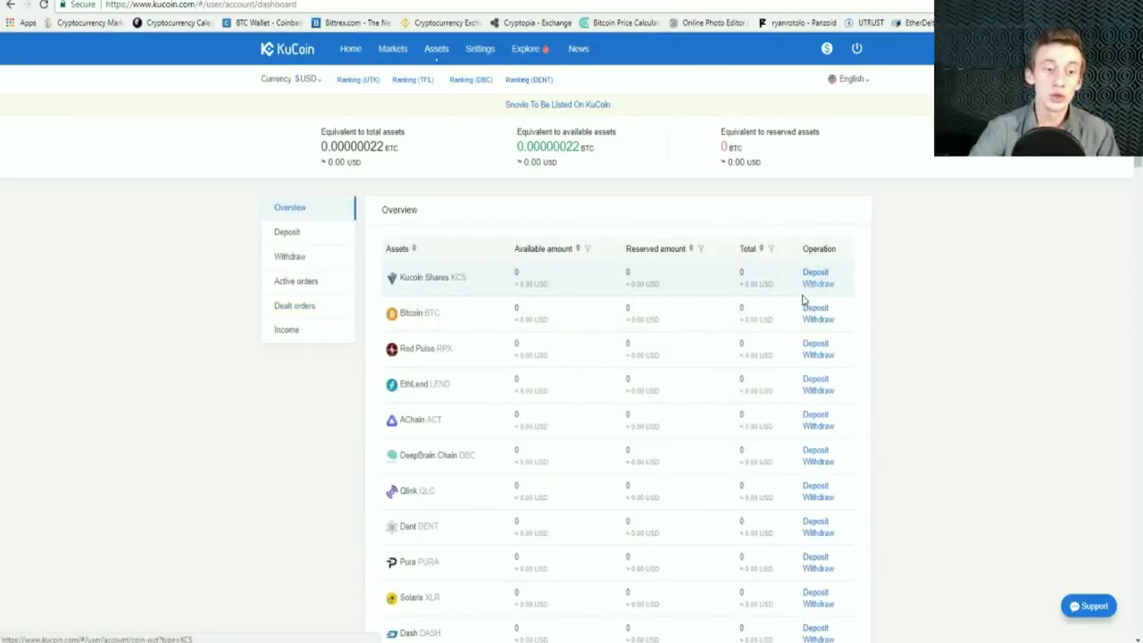
scroll(768, 392, "down", 3)
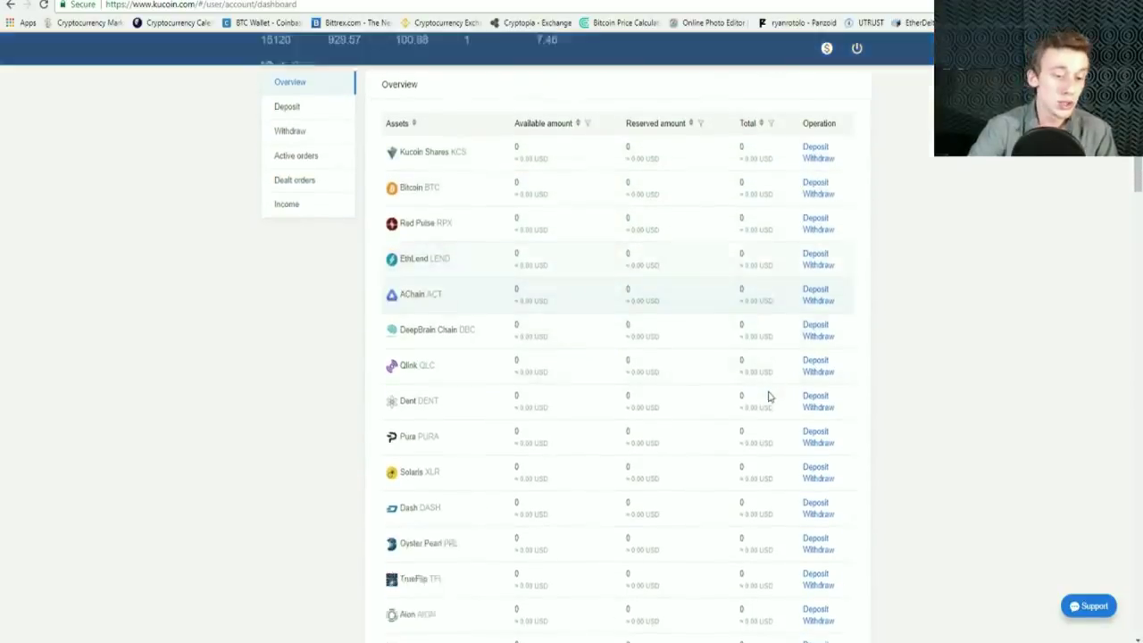
scroll(628, 366, "up", 3)
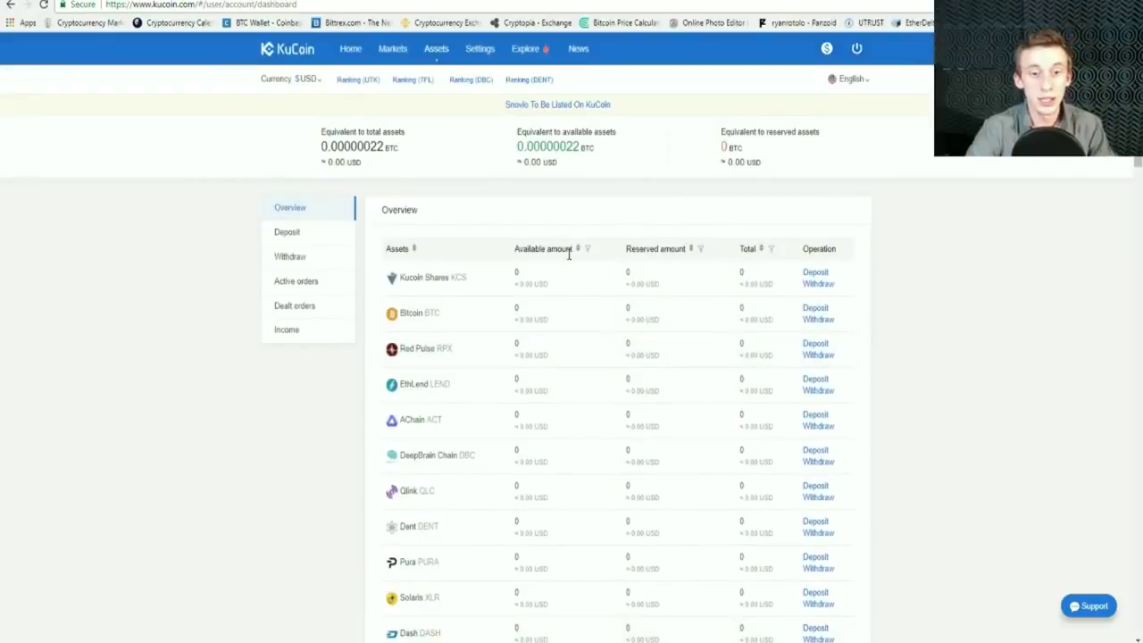
scroll(556, 256, "down", 6)
scroll(527, 257, "down", 5)
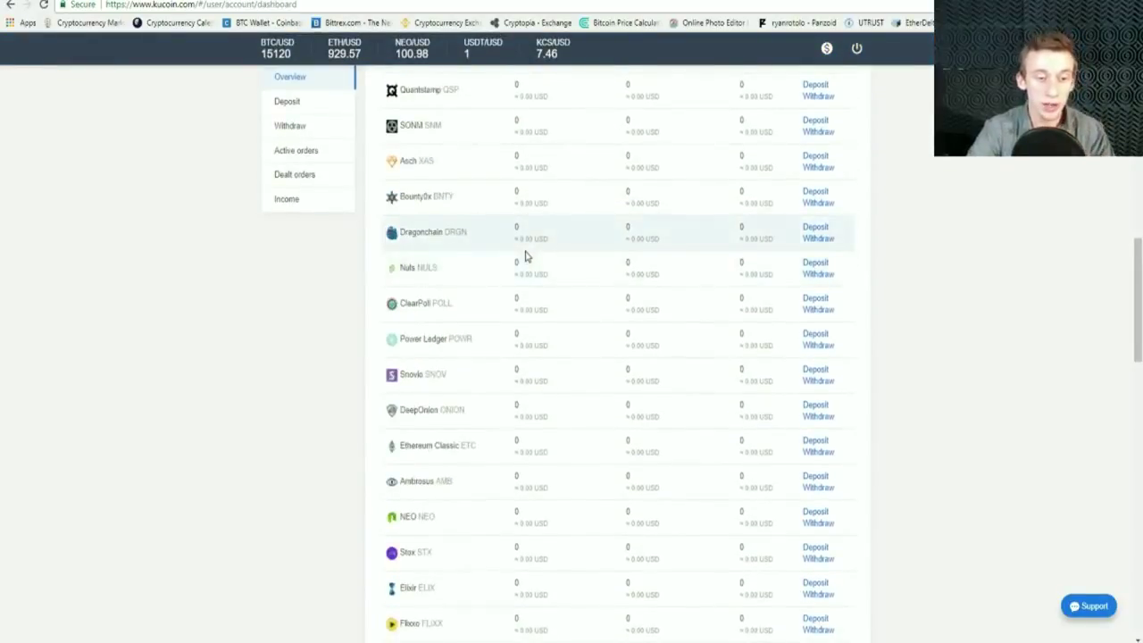
scroll(523, 254, "down", 4)
scroll(521, 253, "down", 10)
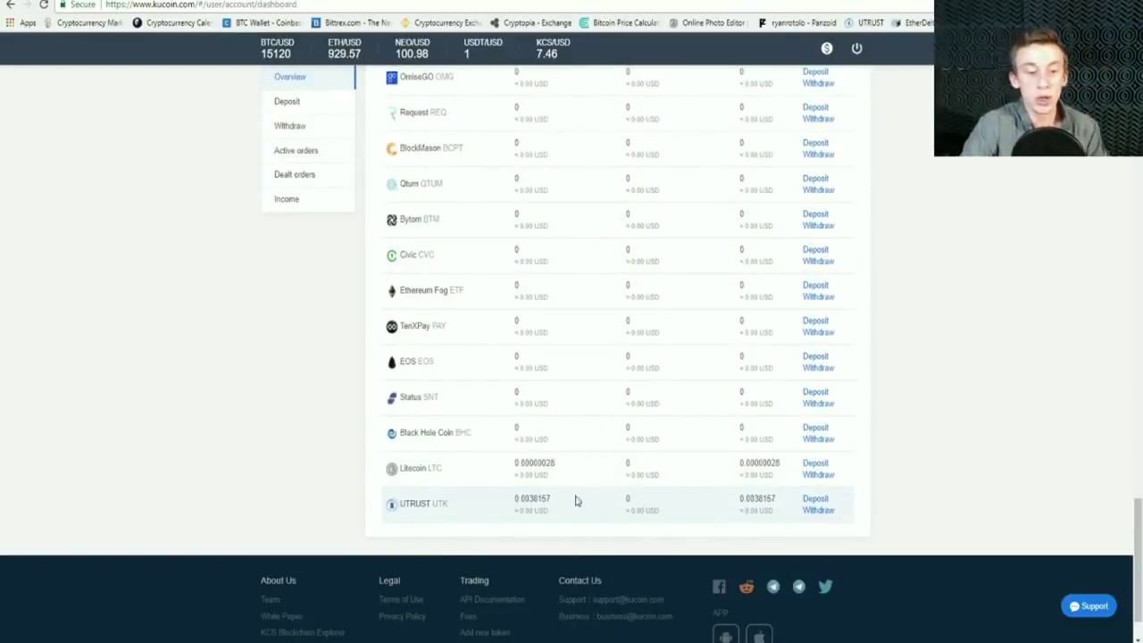
Step: Open the UTK withdraw form, visit its Address, Amount and 2-Step fields, then reveal the 519.95 record
left_click(820, 510)
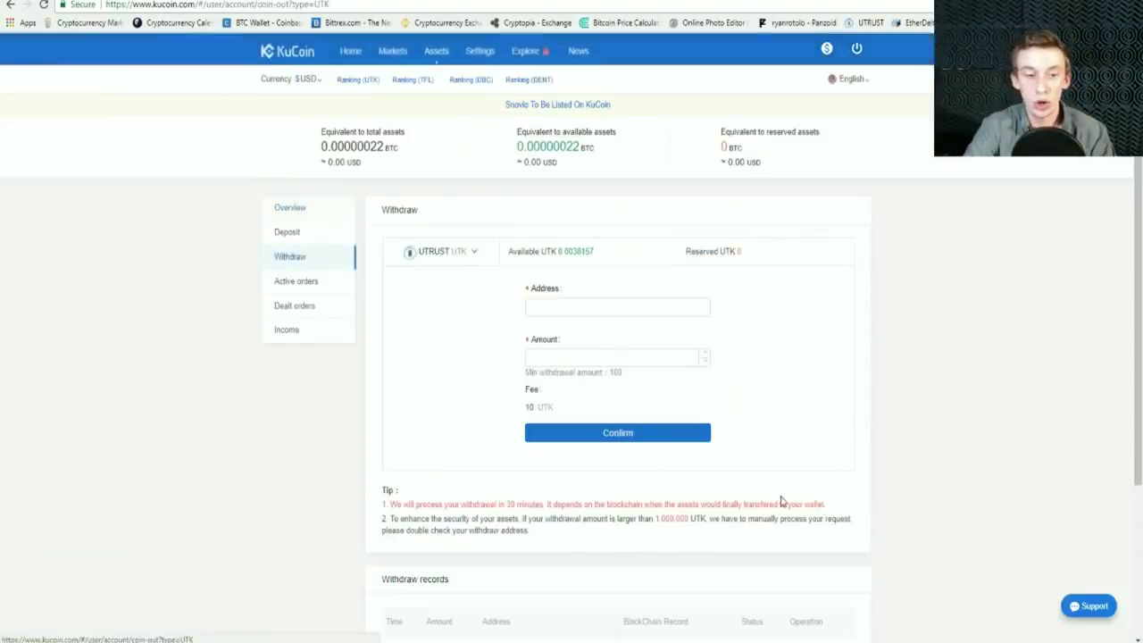
left_click(547, 310)
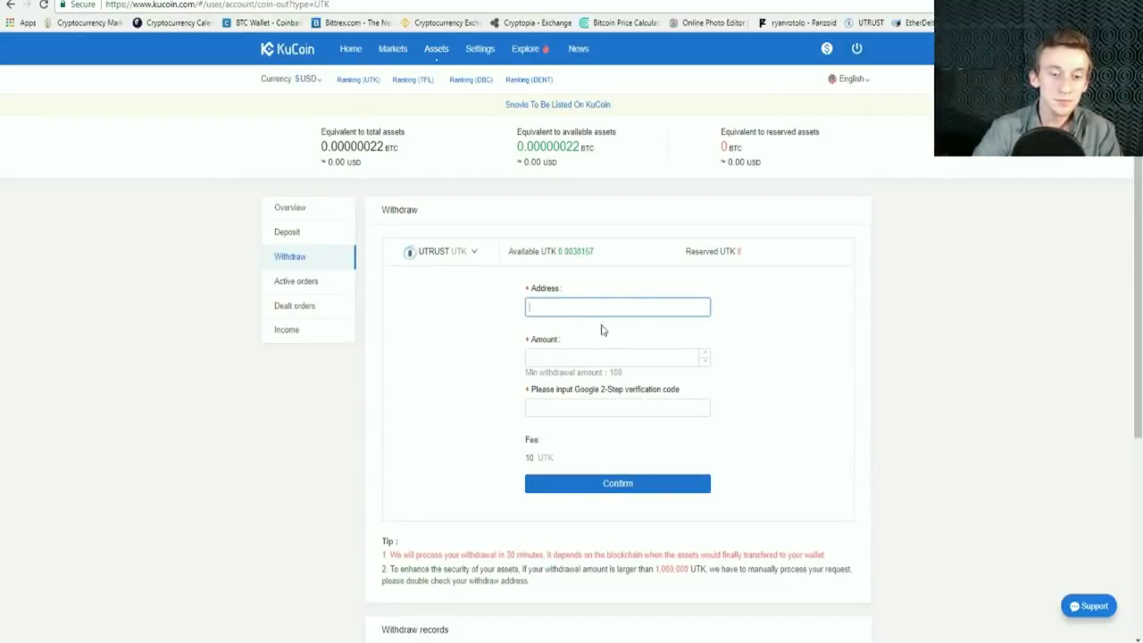
left_click(581, 358)
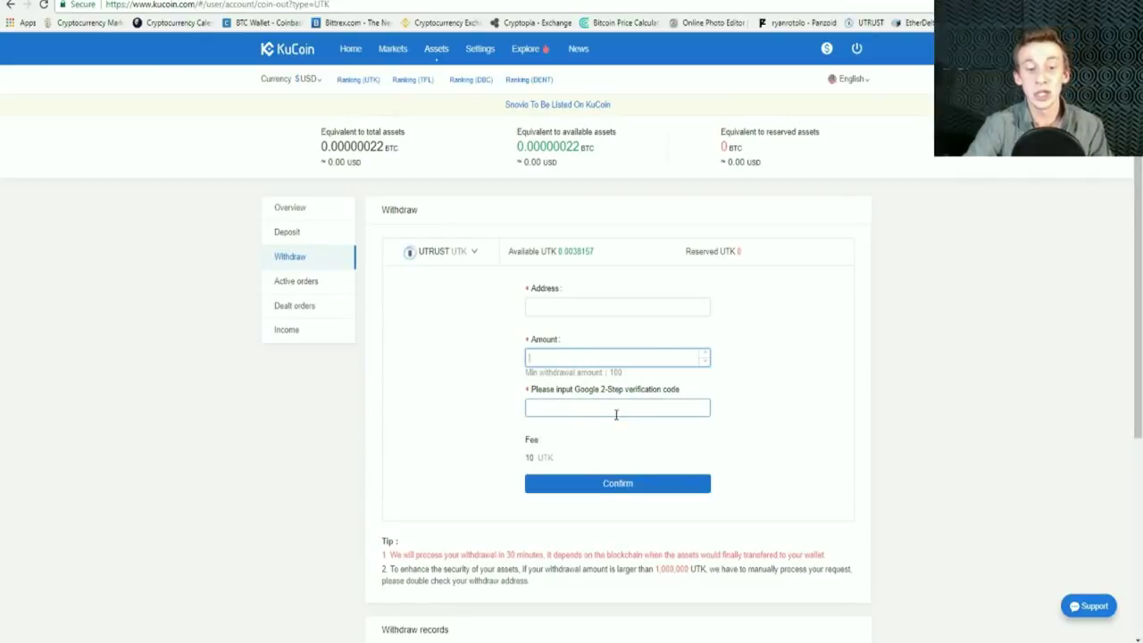
left_click(585, 410)
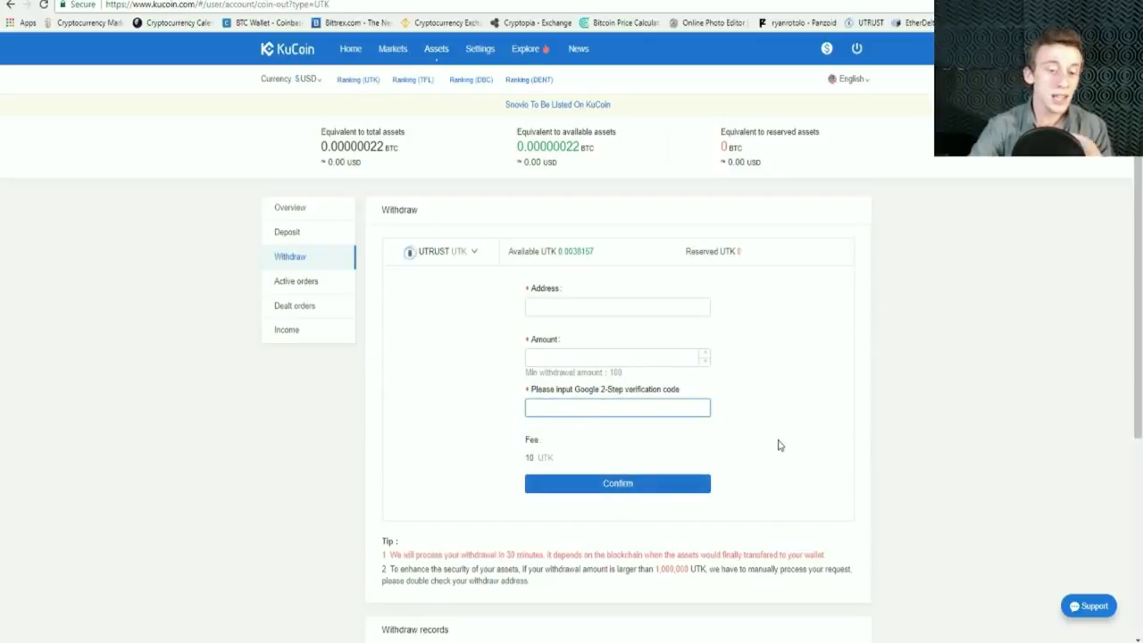
scroll(772, 441, "down", 2)
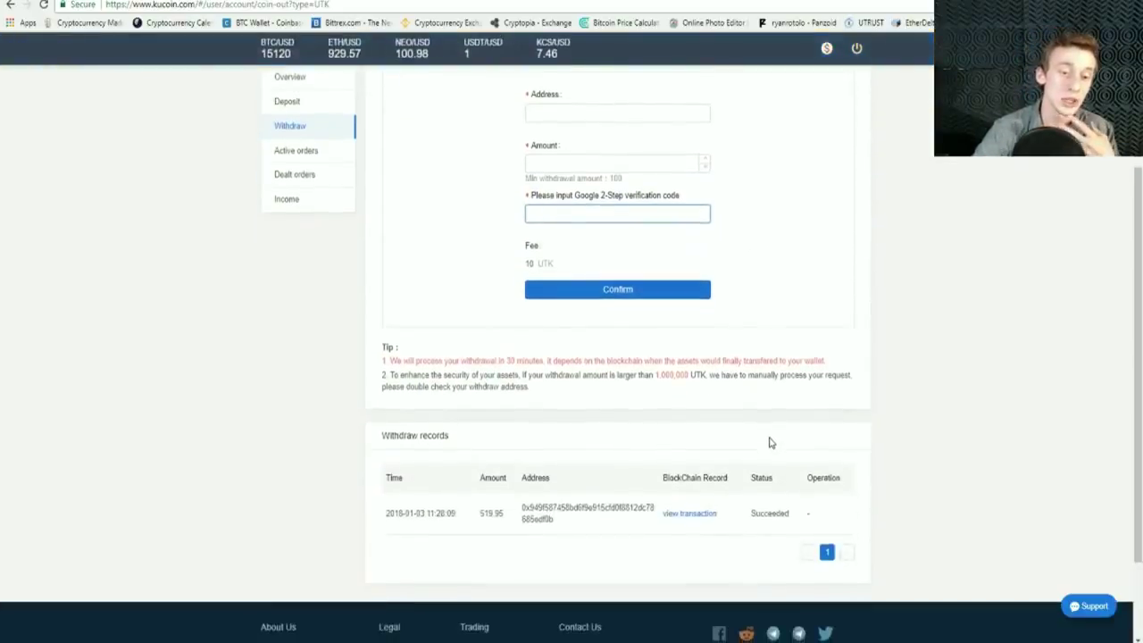